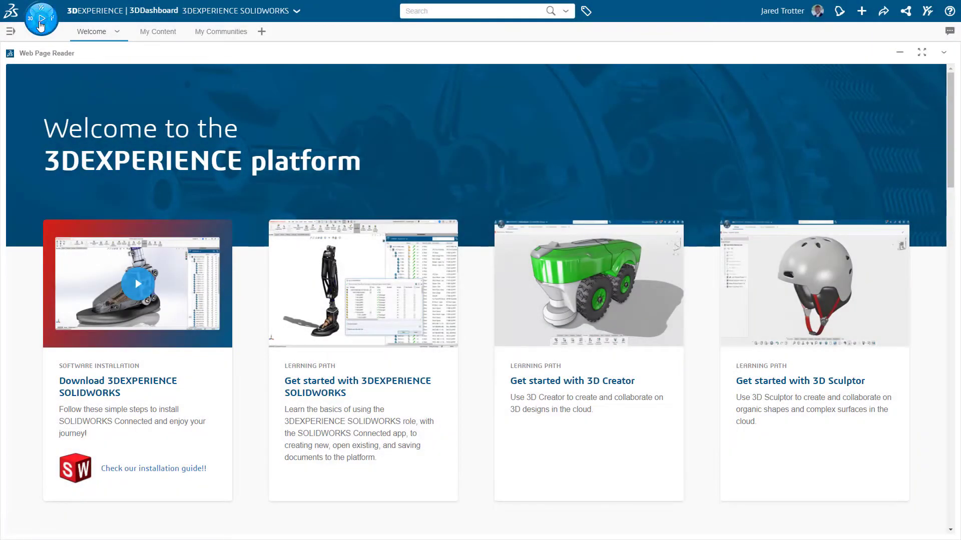
- Launch SOLIDWORKS Connected from the 3DEXPERIENCE SOLIDWORKS Premium role in the compass
{"action": "left_click", "coordinate": [40, 28]}
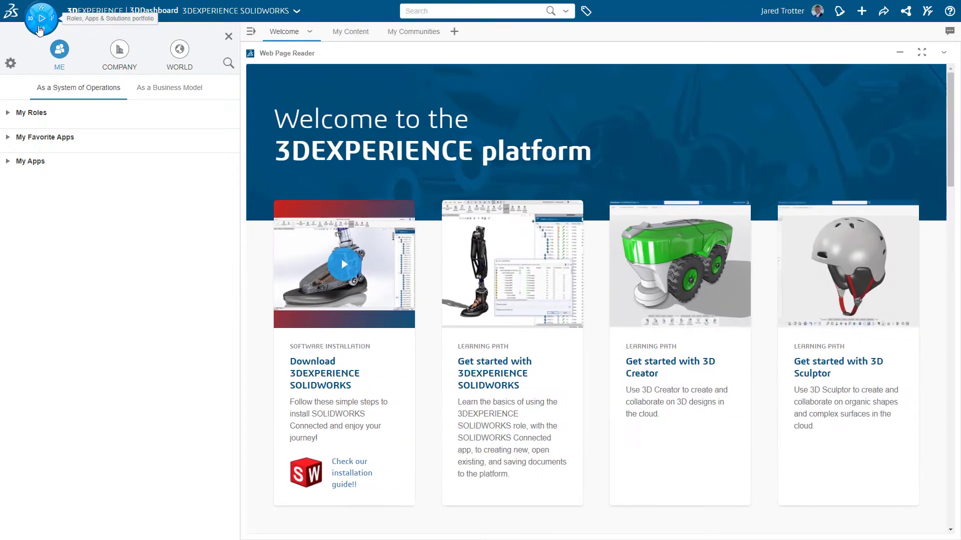
{"action": "left_click", "coordinate": [32, 113]}
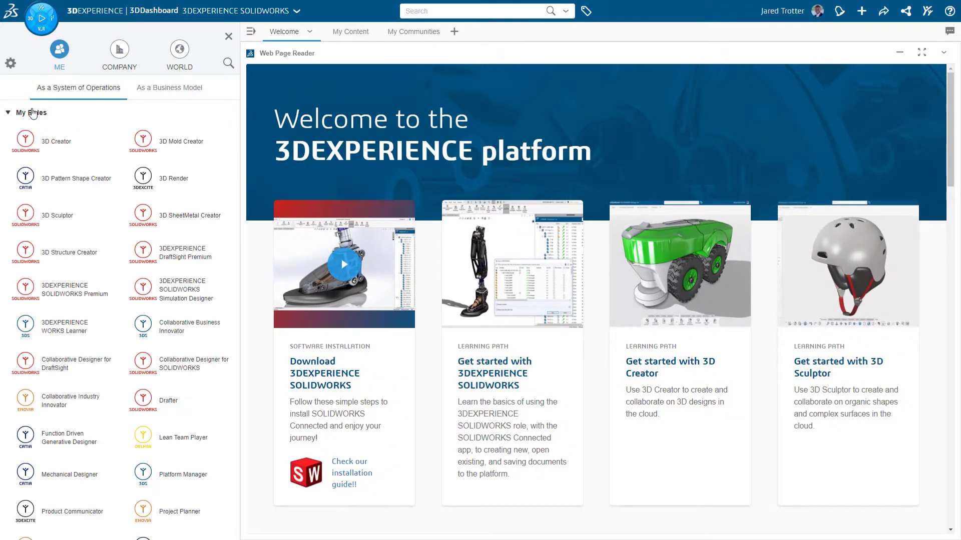
{"action": "left_click", "coordinate": [47, 289]}
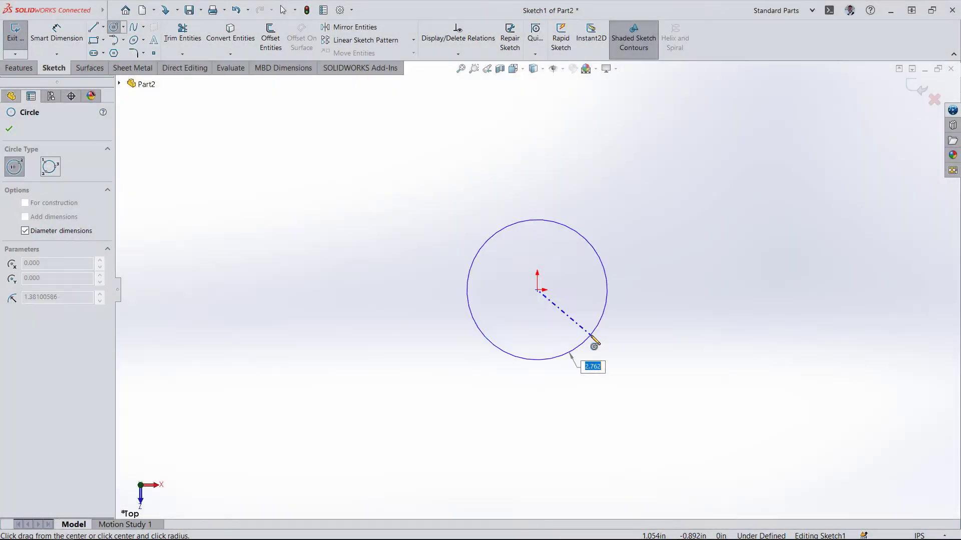
{"action": "left_click", "coordinate": [590, 338]}
- Dimension the sketched circle to a 3.5 diameter
{"action": "right_click_drag", "start_coordinate": [634, 381], "coordinate": [594, 356]}
{"action": "left_click", "coordinate": [568, 351]}
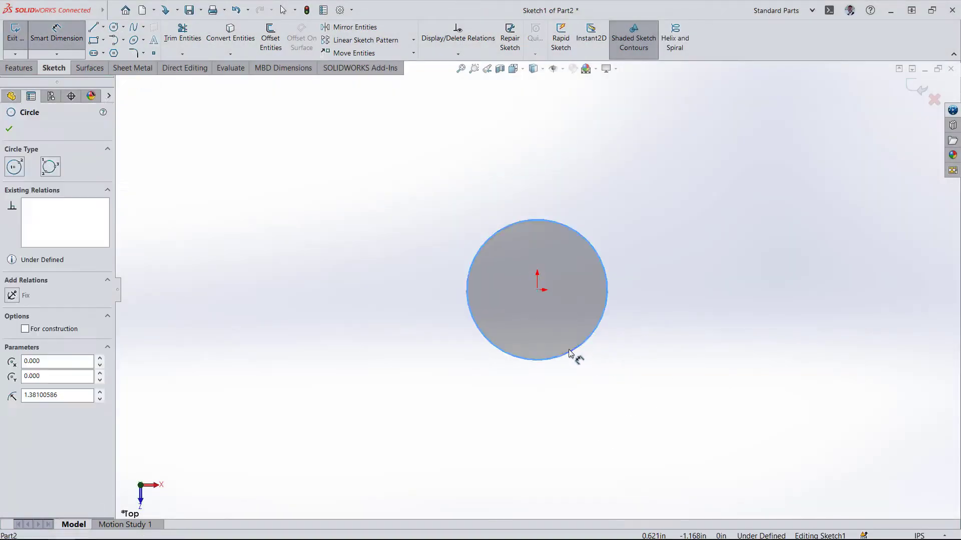
{"action": "left_click", "coordinate": [550, 392]}
{"action": "left_click", "coordinate": [550, 392]}
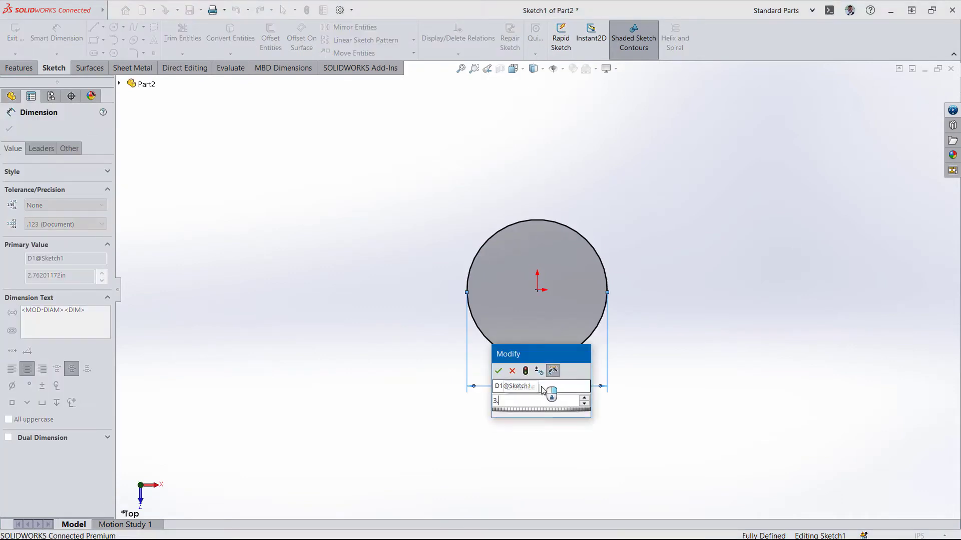
{"action": "type", "text": "3.5"}
{"action": "key", "text": "Return"}
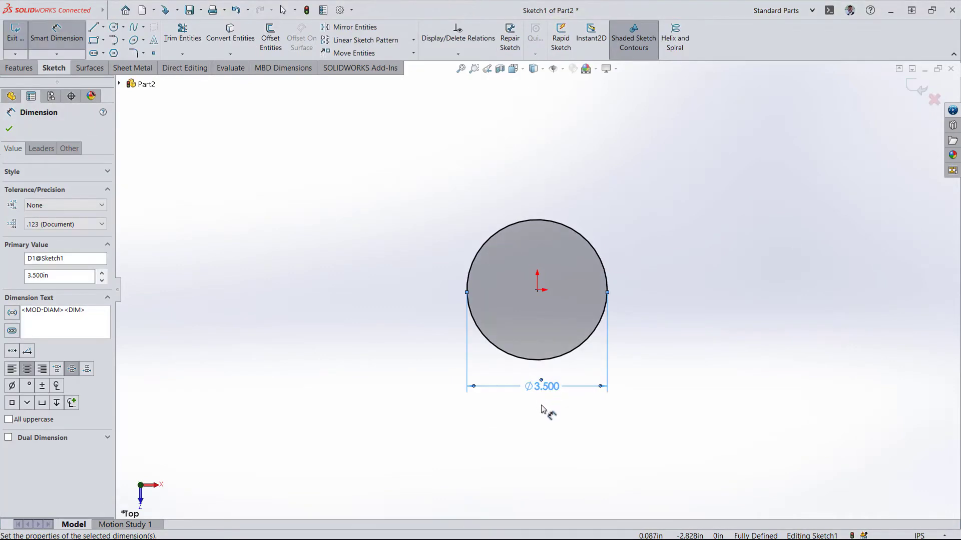
- Offset the circle by 0.2, and make CirPattern1 pattern the picked body instead of auto-selecting
{"action": "right_click_drag", "start_coordinate": [538, 405], "coordinate": [551, 455]}
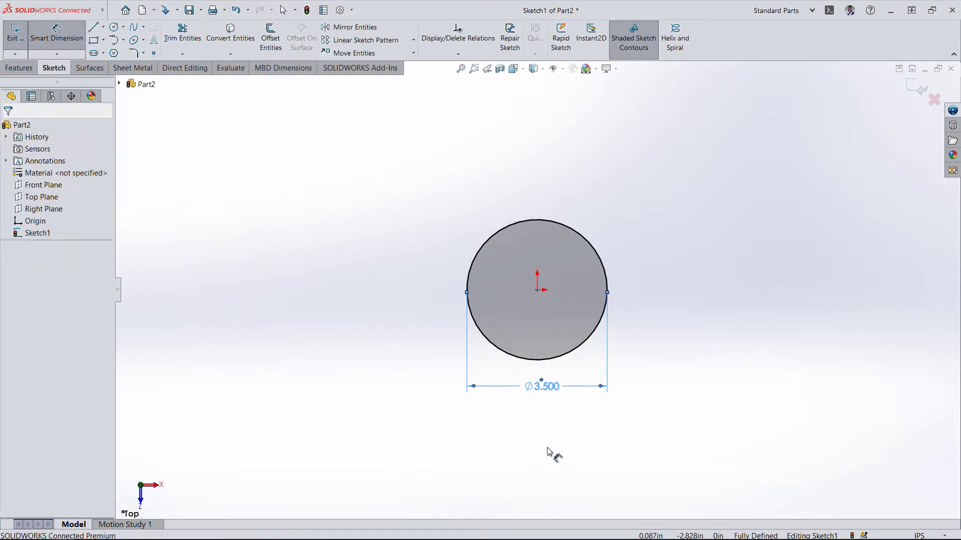
{"action": "left_click", "coordinate": [561, 362]}
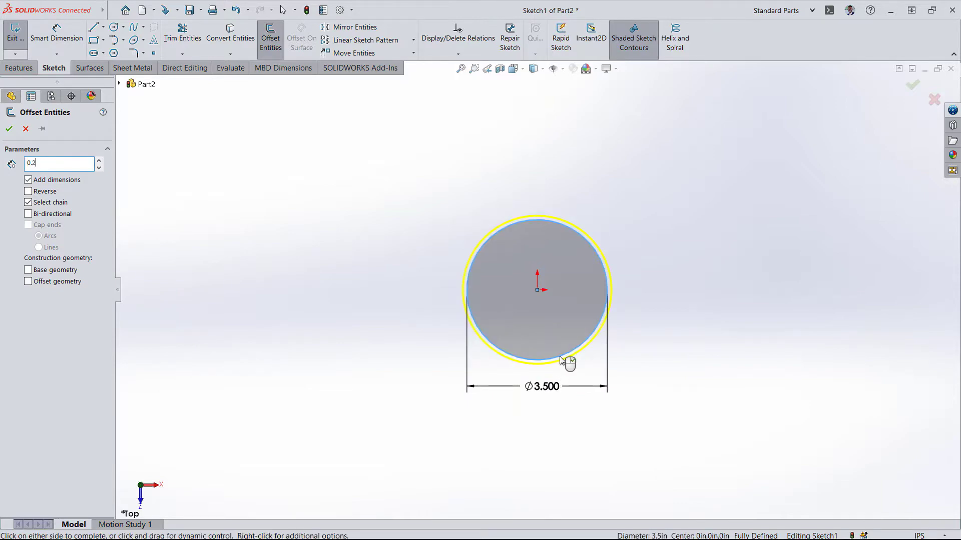
{"action": "left_click", "coordinate": [560, 357]}
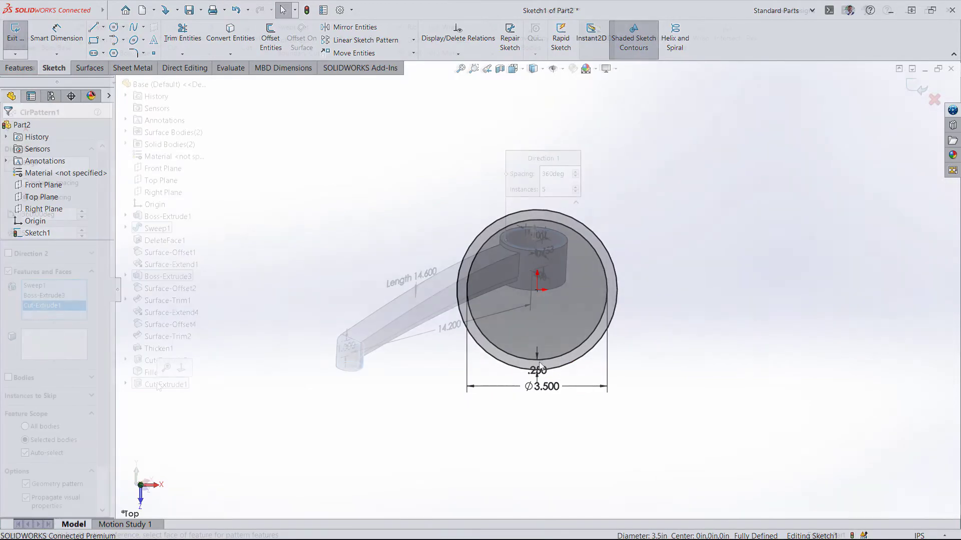
{"action": "left_click", "coordinate": [24, 453]}
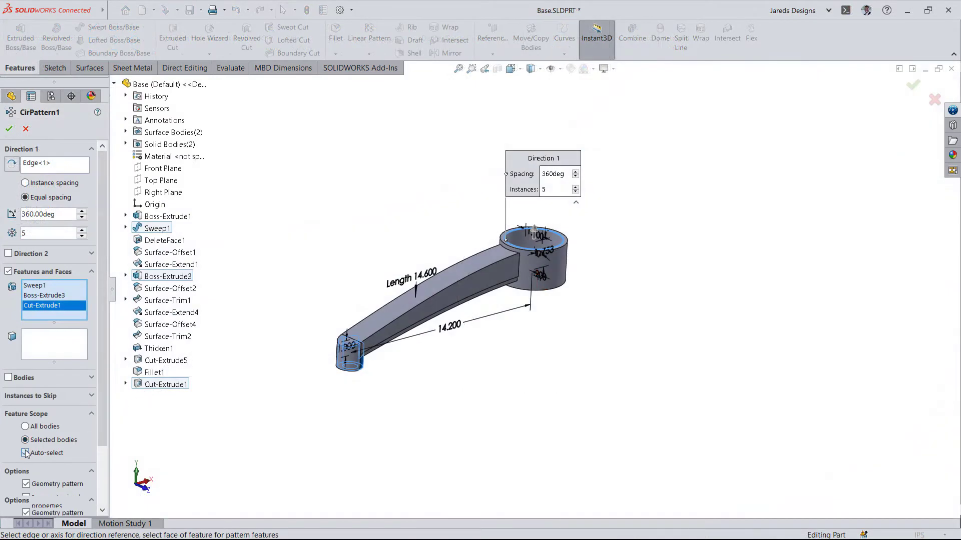
{"action": "left_click", "coordinate": [527, 265]}
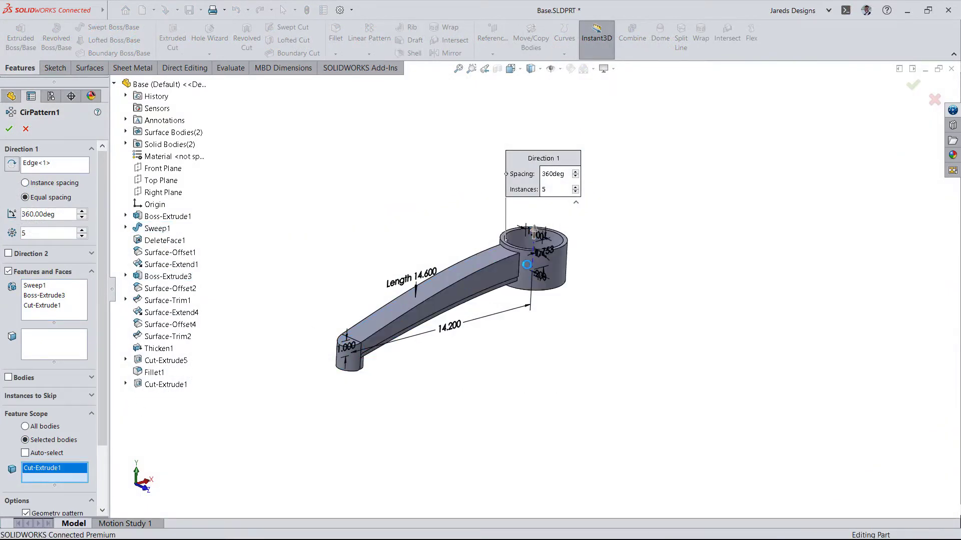
- Insert the friction-grip stem caster and mate its stem concentric with a base leg hole
{"action": "left_click", "coordinate": [76, 33]}
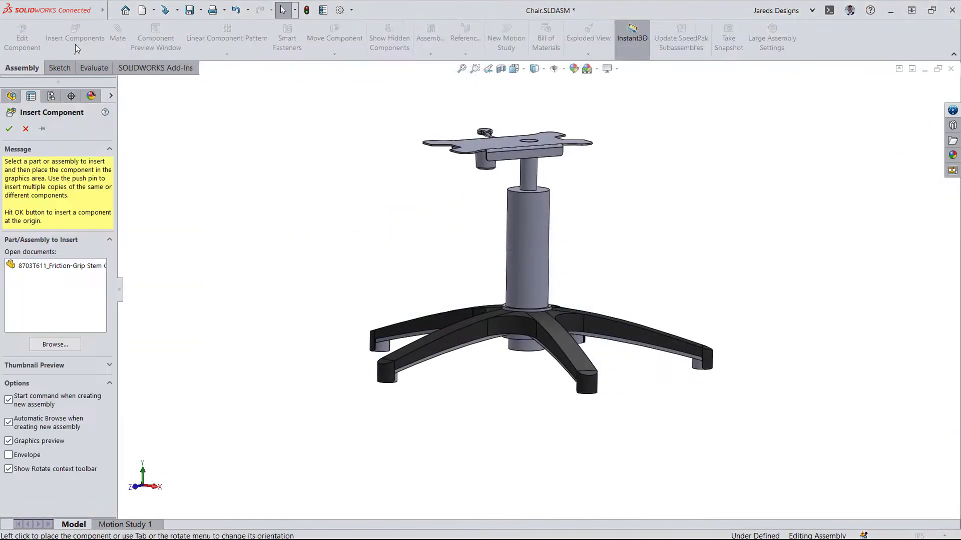
{"action": "left_click", "coordinate": [88, 267]}
{"action": "left_click", "coordinate": [300, 323]}
{"action": "middle_click_drag", "start_coordinate": [336, 367], "coordinate": [336, 324]}
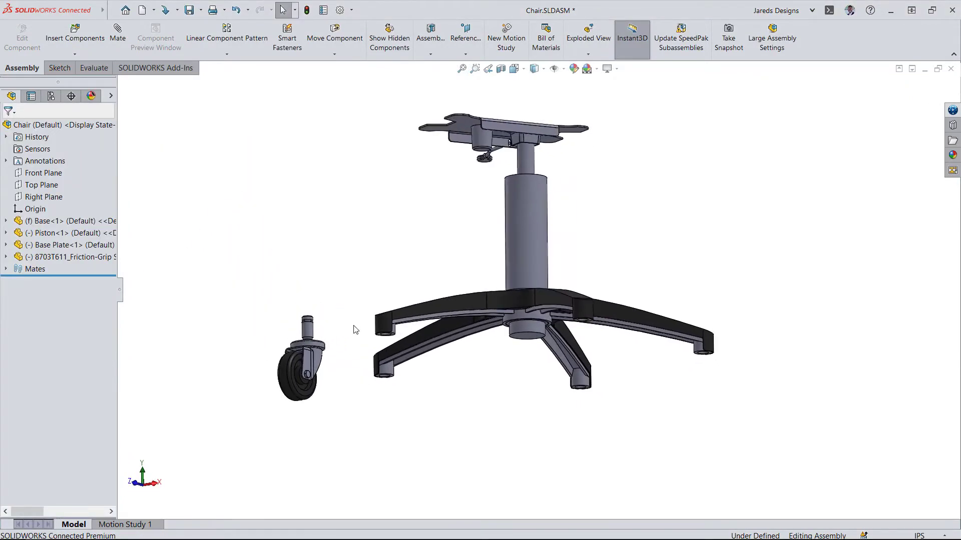
{"action": "scroll", "coordinate": [330, 324], "scroll_direction": "down", "scroll_amount": 5}
{"action": "left_click", "coordinate": [324, 323]}
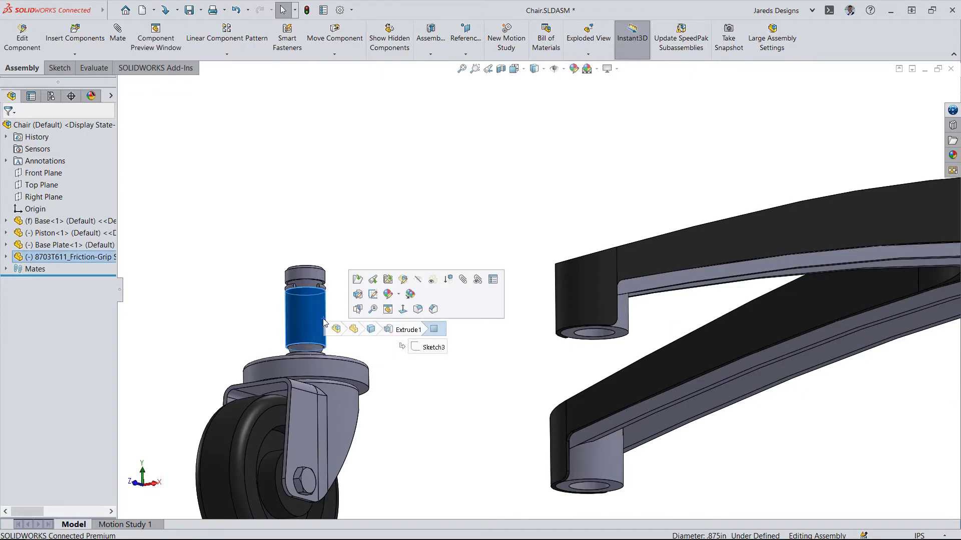
{"action": "left_click", "coordinate": [591, 336], "text": "ctrl"}
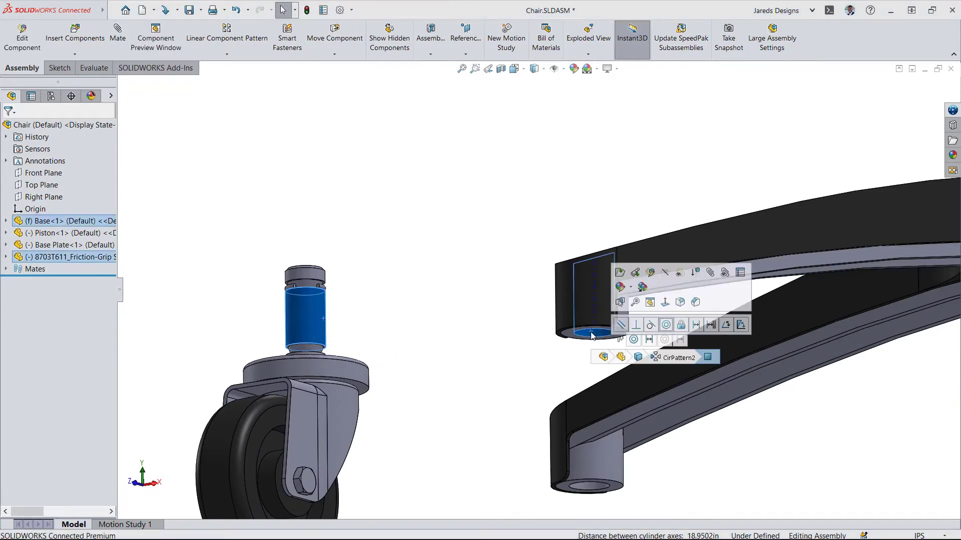
{"action": "left_click", "coordinate": [663, 325]}
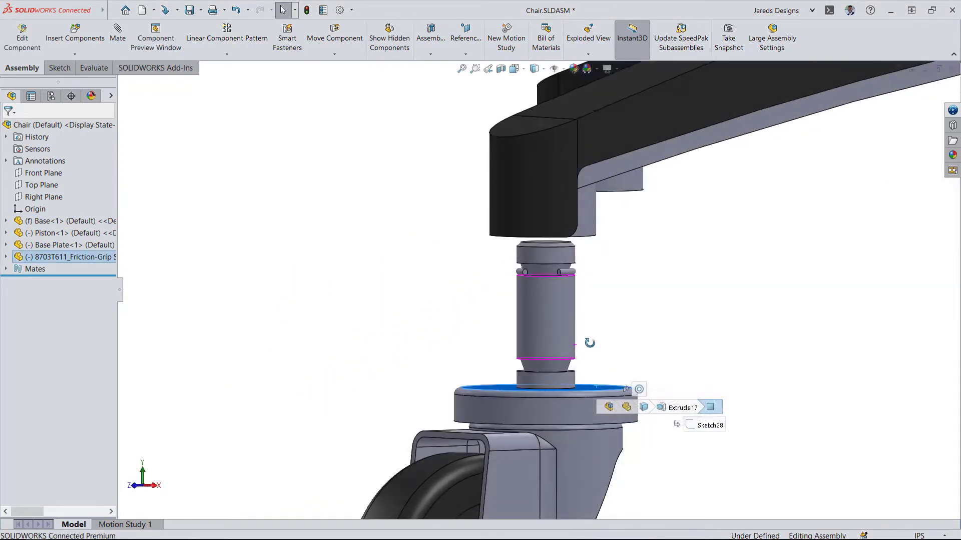
- Add a 1.5in distance mate to the leg underside and copy the caster with mates onto the other legs
{"action": "middle_click_drag", "start_coordinate": [589, 336], "coordinate": [590, 296]}
{"action": "left_click", "coordinate": [585, 245], "text": "ctrl"}
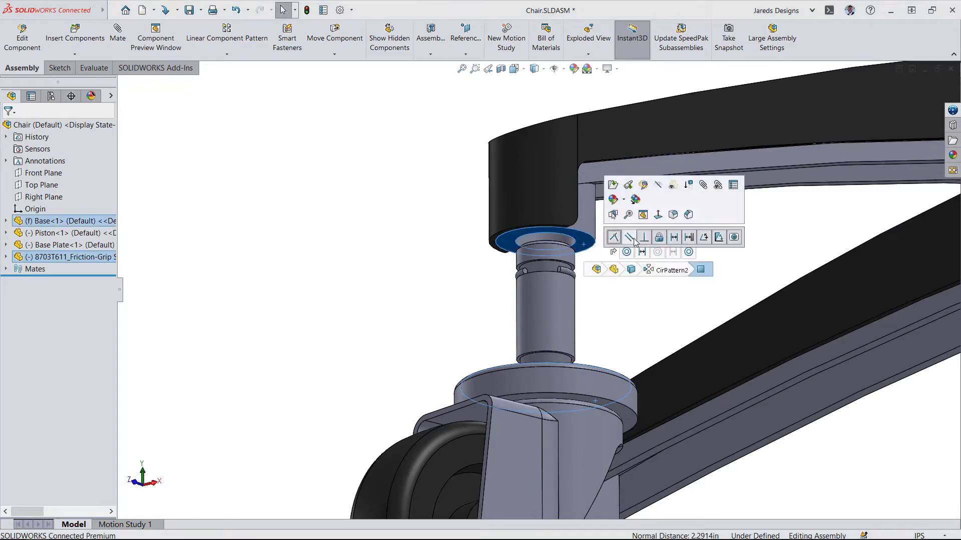
{"action": "left_click", "coordinate": [673, 237]}
{"action": "key", "text": "Return"}
{"action": "scroll", "coordinate": [645, 268], "scroll_direction": "down", "scroll_amount": 3}
{"action": "scroll", "coordinate": [644, 266], "scroll_direction": "down", "scroll_amount": 3}
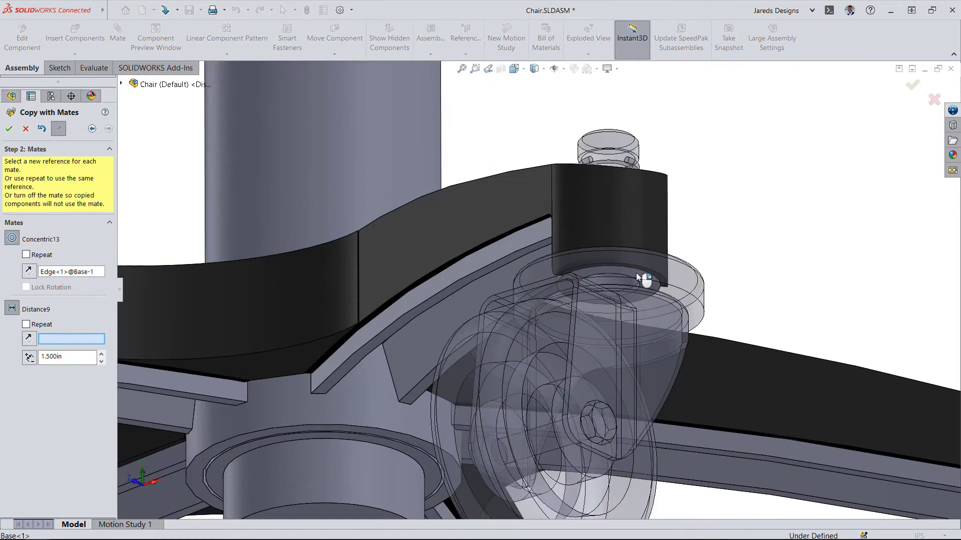
{"action": "left_click", "coordinate": [639, 278]}
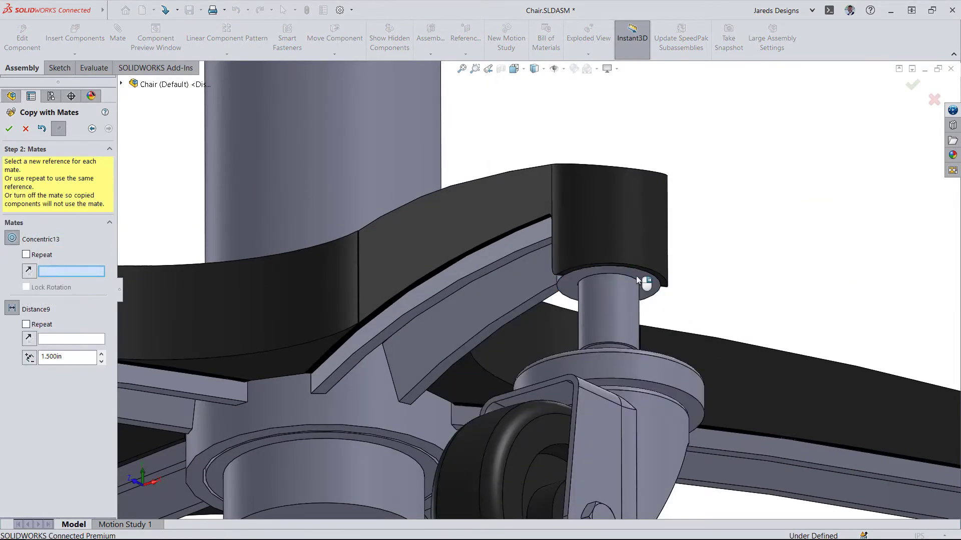
{"action": "scroll", "coordinate": [658, 302], "scroll_direction": "up", "scroll_amount": 3}
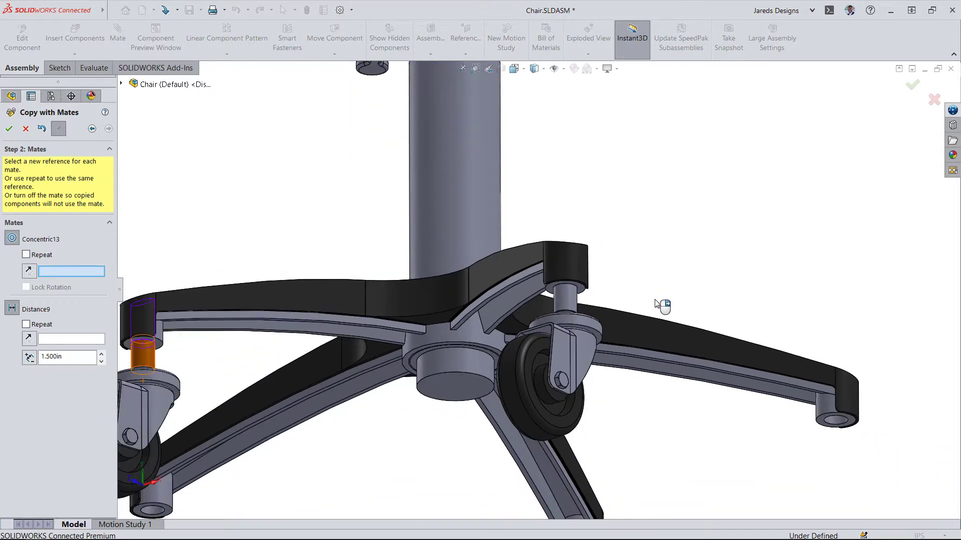
{"action": "scroll", "coordinate": [657, 303], "scroll_direction": "up", "scroll_amount": 2}
{"action": "scroll", "coordinate": [653, 300], "scroll_direction": "up", "scroll_amount": 2}
{"action": "left_click", "coordinate": [9, 129]}
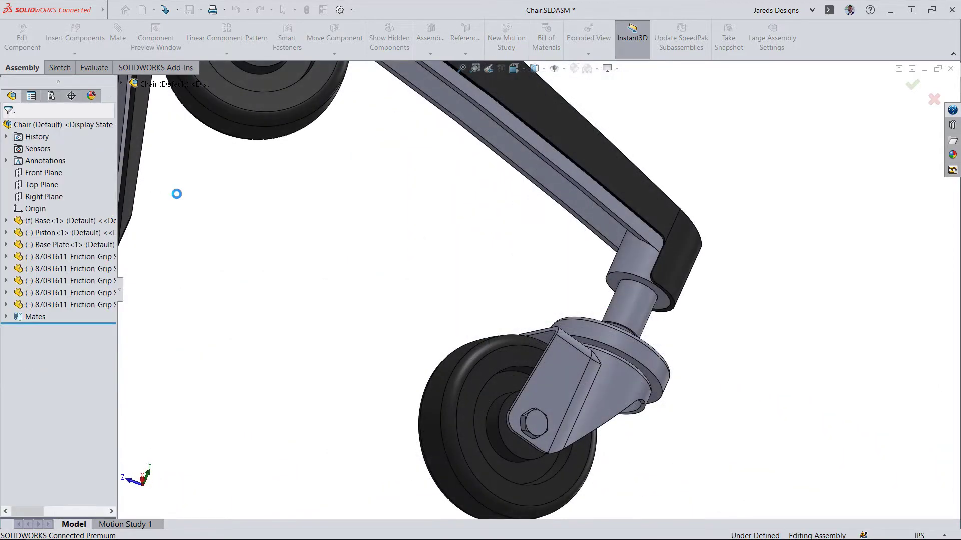
{"action": "scroll", "coordinate": [293, 259], "scroll_direction": "up", "scroll_amount": 2}
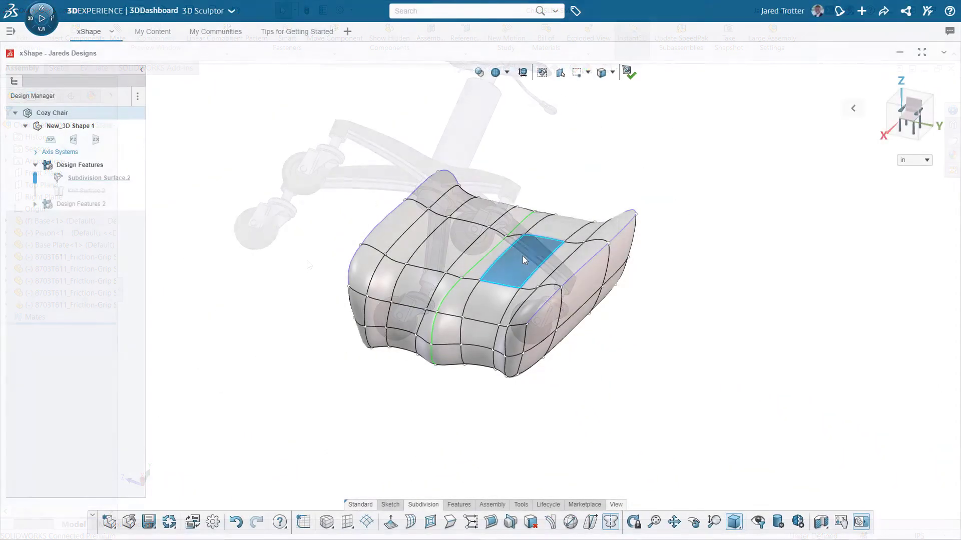
- Pull the seat patch and backrest top face lower, then mirror the armrest across the zx plane
{"action": "left_click_drag", "start_coordinate": [522, 244], "coordinate": [522, 272]}
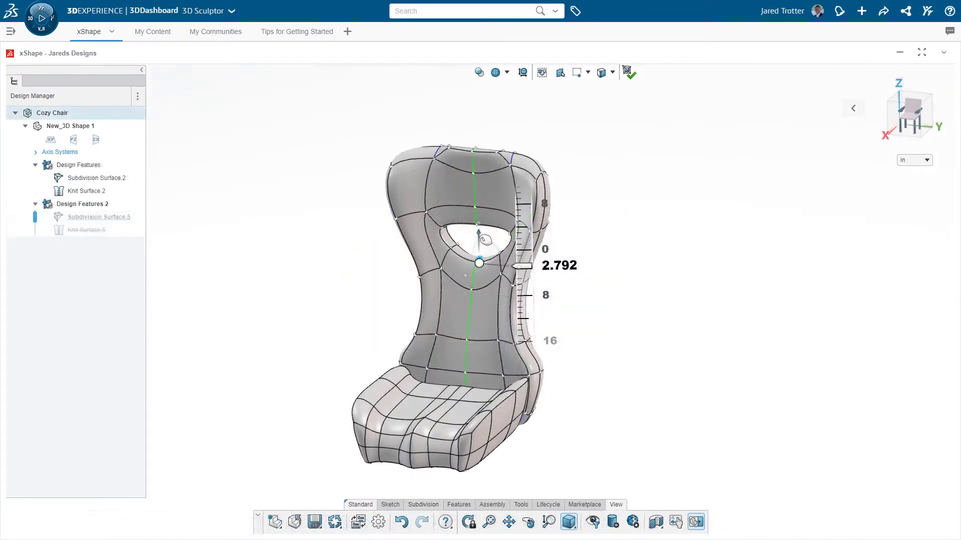
{"action": "middle_click_drag", "start_coordinate": [575, 198], "coordinate": [525, 163]}
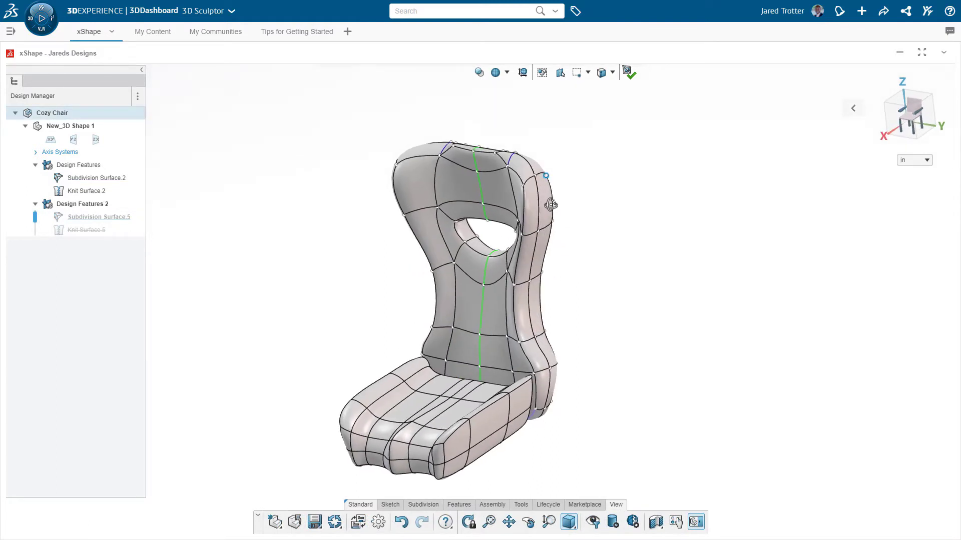
{"action": "left_click", "coordinate": [525, 163]}
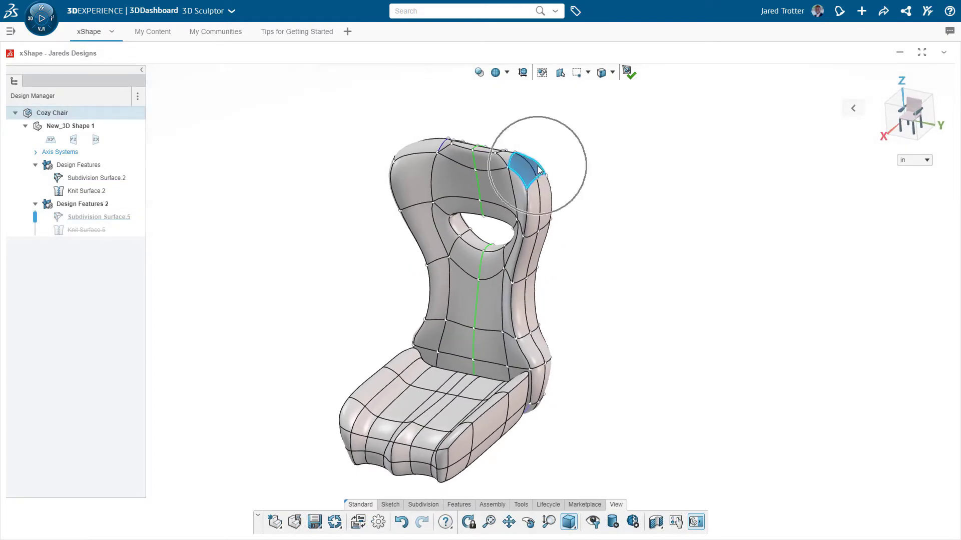
{"action": "left_click_drag", "start_coordinate": [525, 137], "coordinate": [526, 161]}
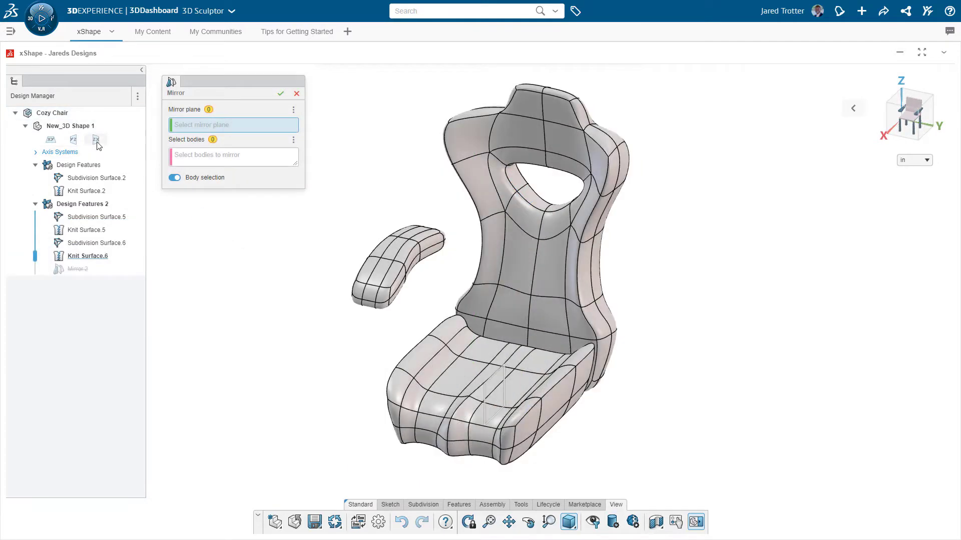
{"action": "left_click", "coordinate": [96, 141]}
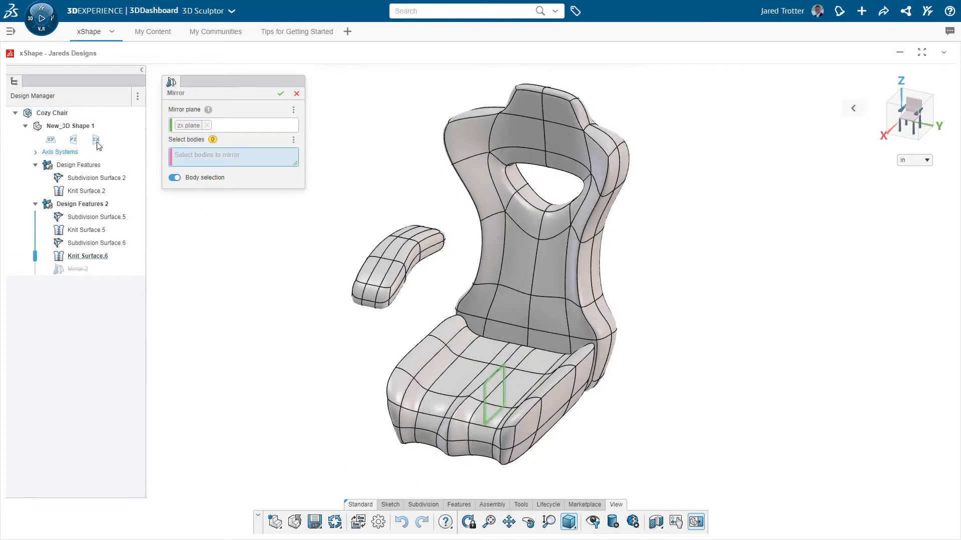
{"action": "left_click", "coordinate": [380, 268]}
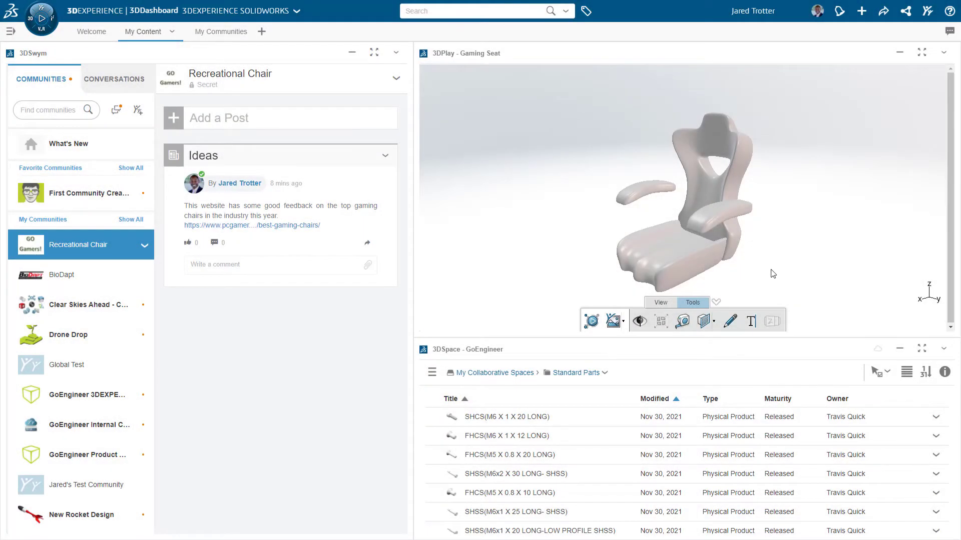
- Annotate the gaming seat in 3DPlay with the note 'Great! Need arm rest support now'
{"action": "mouse_move", "coordinate": [772, 273]}
{"action": "left_mouse_down"}
{"action": "mouse_move", "coordinate": [834, 244]}
{"action": "mouse_move", "coordinate": [783, 265]}
{"action": "left_mouse_up"}
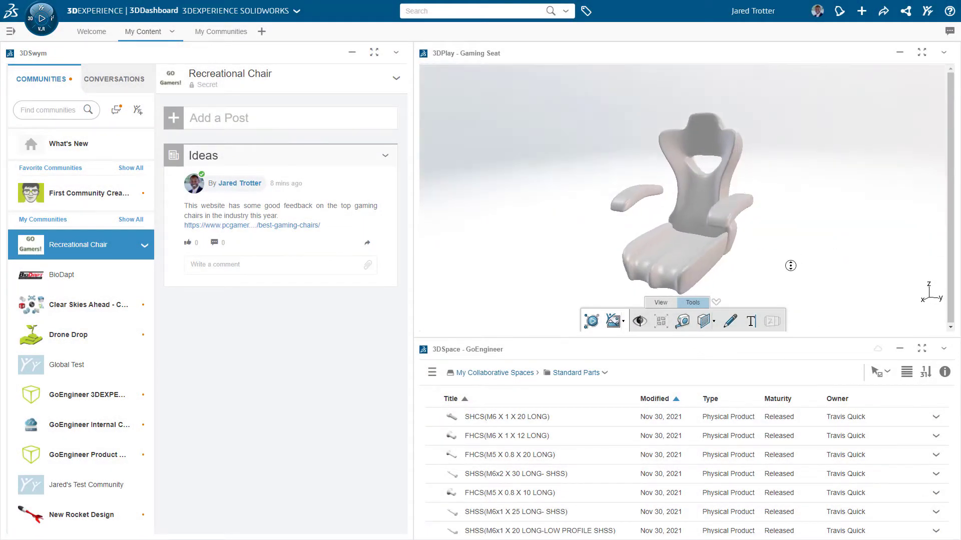
{"action": "left_click", "coordinate": [749, 324]}
{"action": "type", "text": "Great! N"}
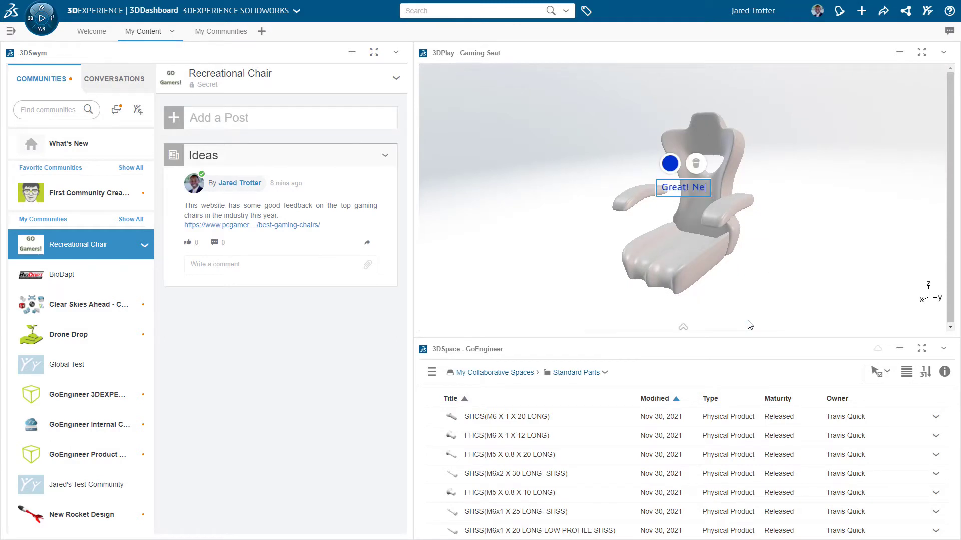
{"action": "type", "text": "ed arm rest support now"}
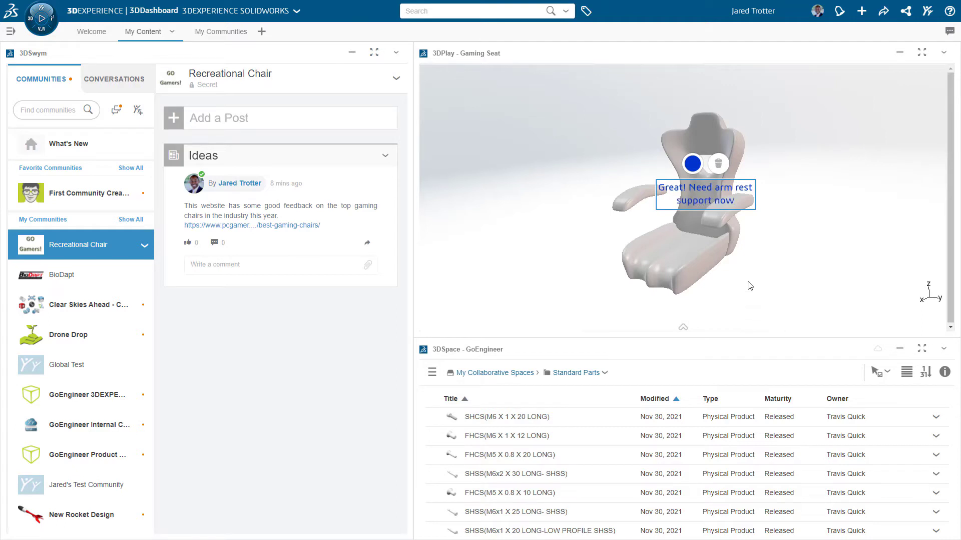
{"action": "left_click_drag", "start_coordinate": [751, 209], "coordinate": [817, 296]}
{"action": "left_click", "coordinate": [762, 310]}
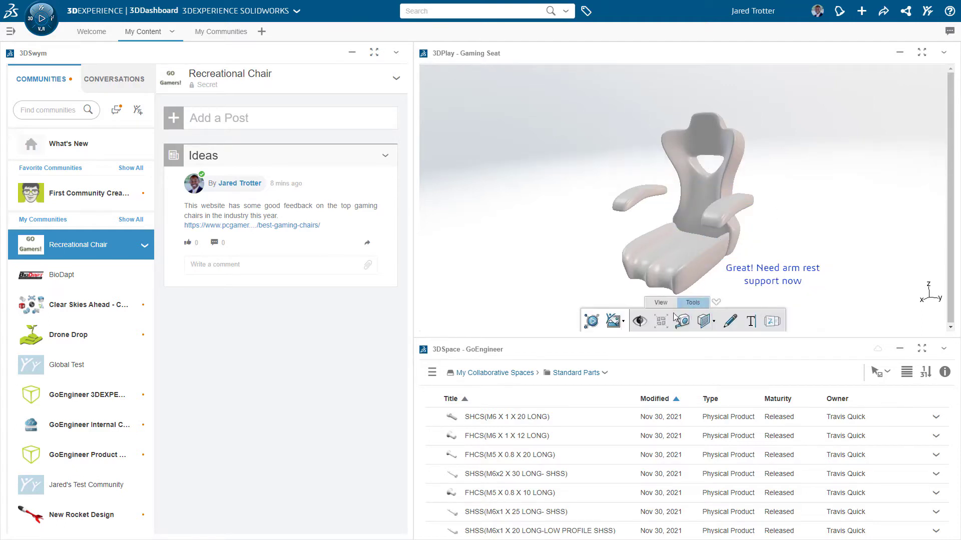
- Capture the annotated view and publish the image to Communities
{"action": "left_click", "coordinate": [622, 321]}
{"action": "left_click", "coordinate": [622, 276]}
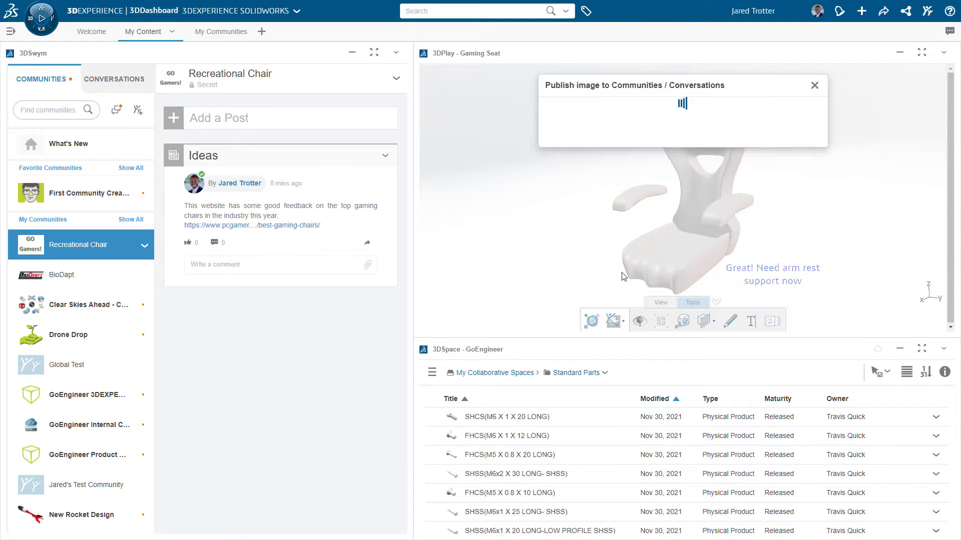
{"action": "left_click", "coordinate": [747, 329]}
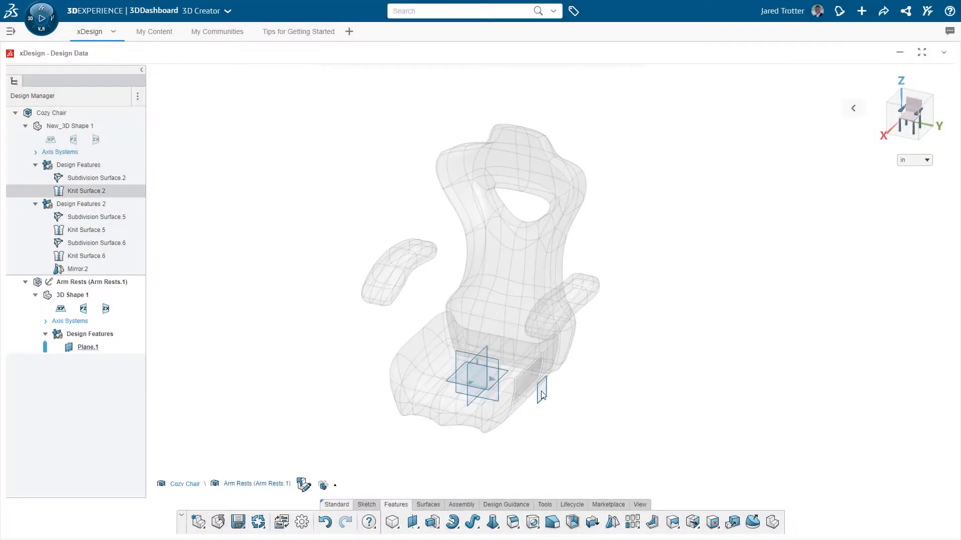
- On Plane.1 of the Arm Rests part, sketch a rectangle across the armrest's side
{"action": "left_click", "coordinate": [542, 391]}
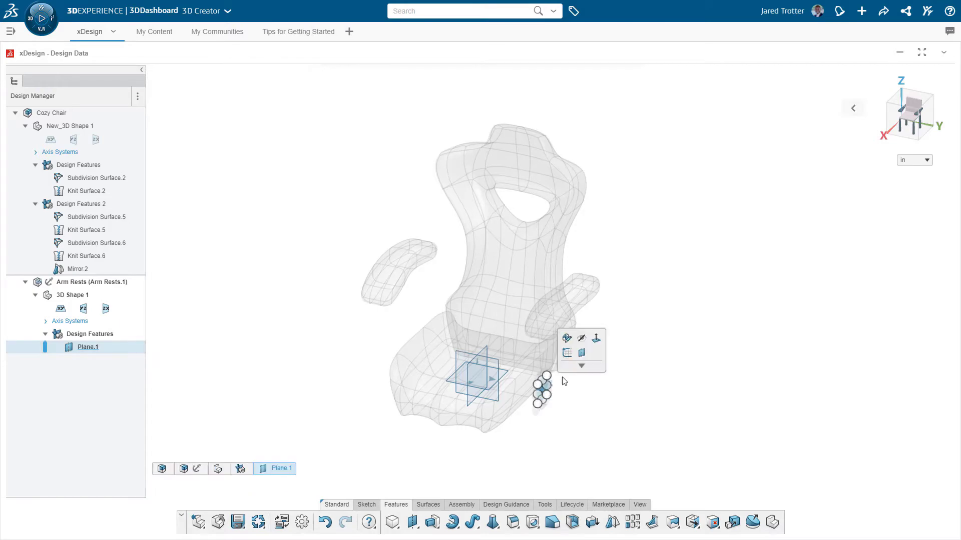
{"action": "left_click", "coordinate": [567, 354]}
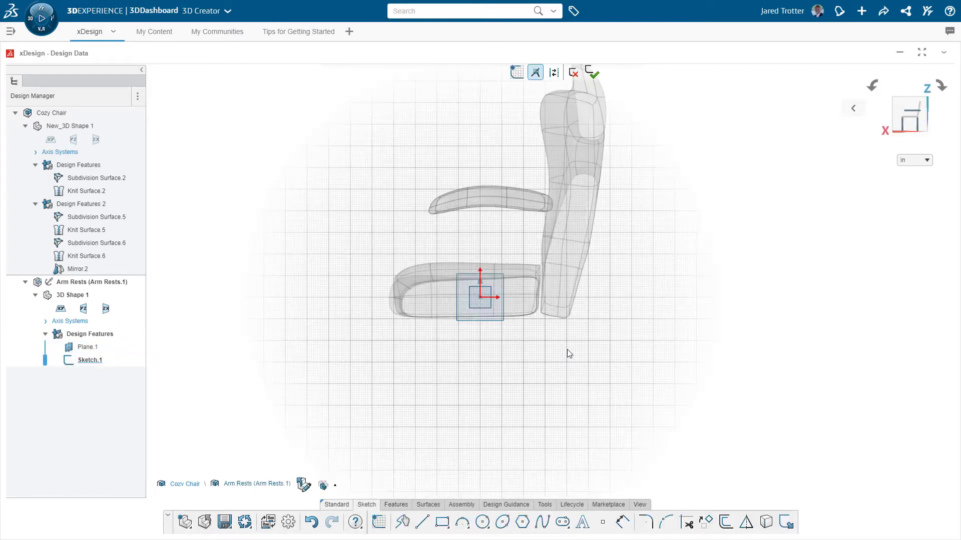
{"action": "scroll", "coordinate": [491, 289], "scroll_direction": "up", "scroll_amount": 2}
{"action": "scroll", "coordinate": [487, 289], "scroll_direction": "up", "scroll_amount": 2}
{"action": "scroll", "coordinate": [488, 289], "scroll_direction": "up", "scroll_amount": 2}
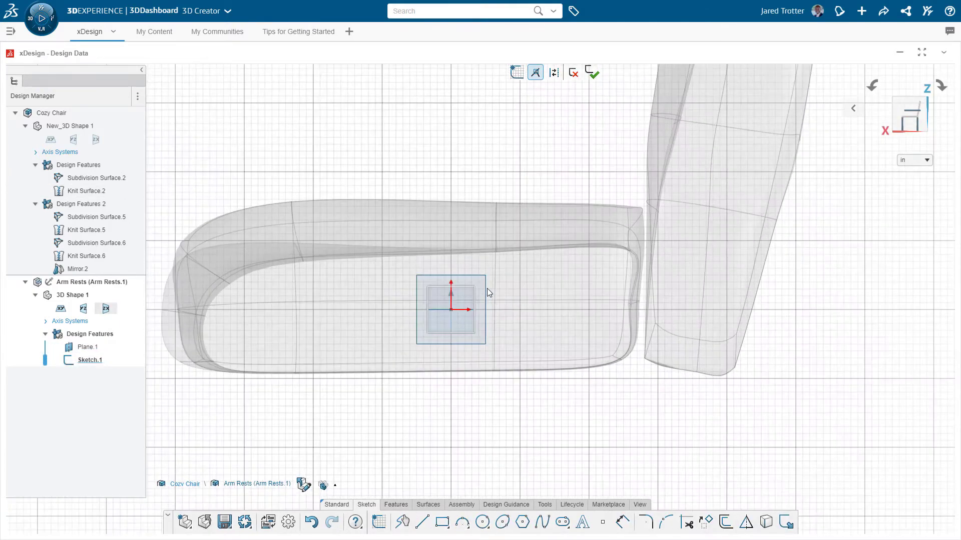
{"action": "left_click", "coordinate": [442, 524]}
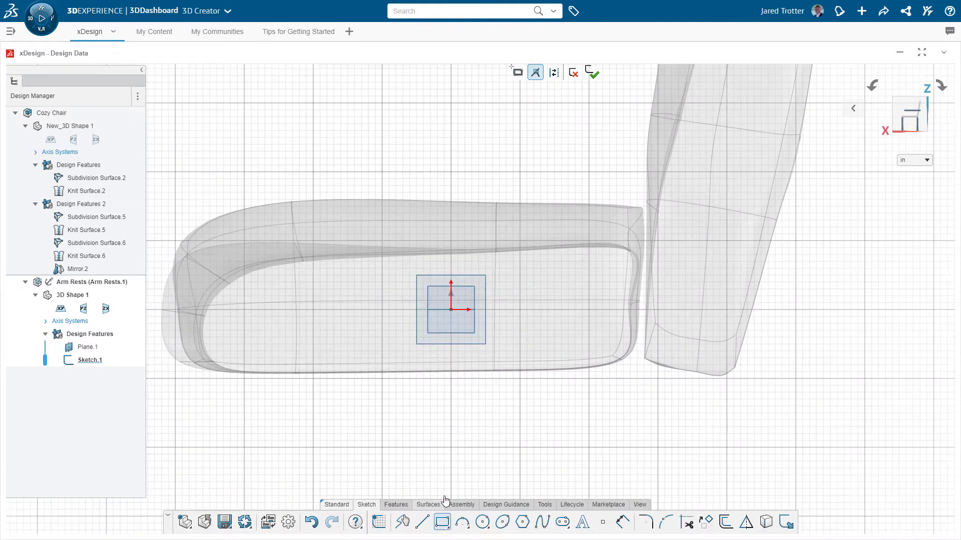
{"action": "left_click", "coordinate": [392, 256]}
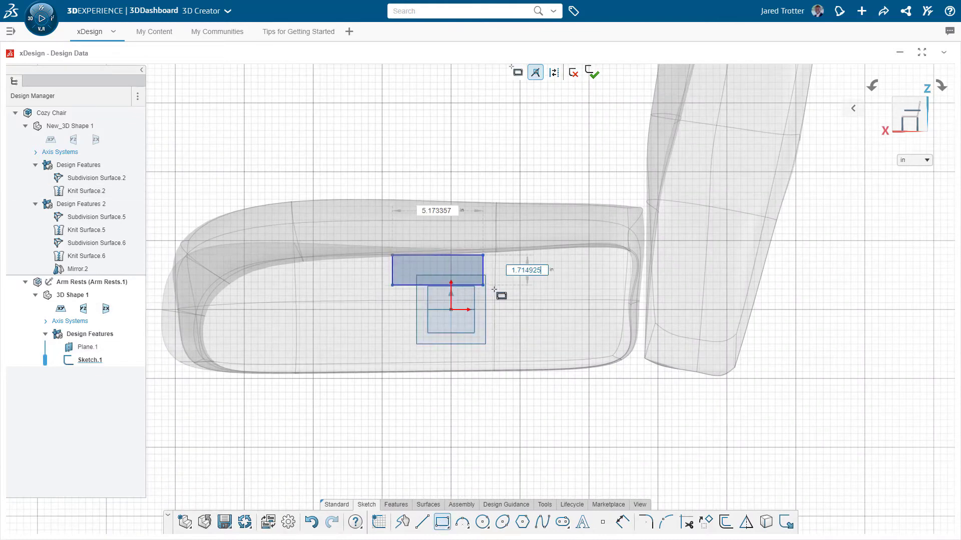
{"action": "left_click", "coordinate": [499, 297]}
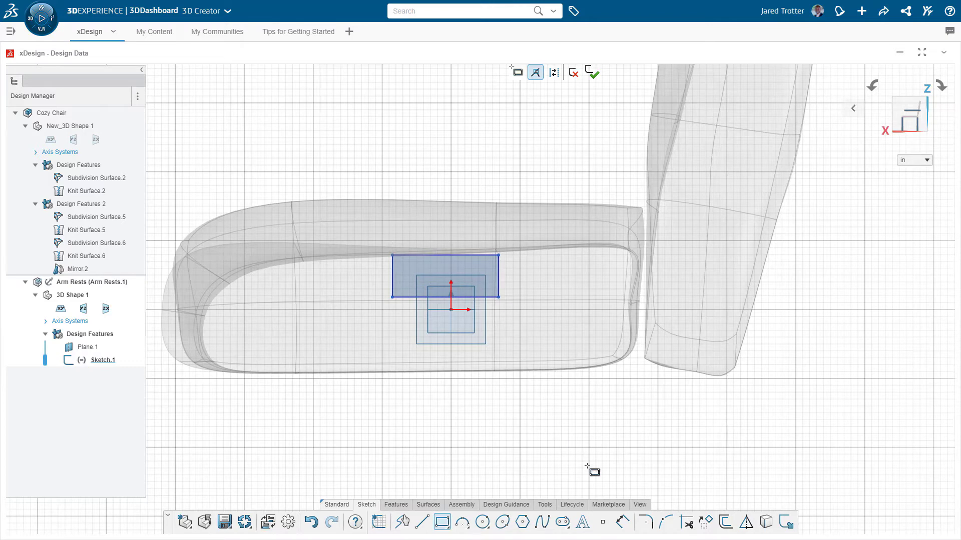
- Extrude the rectangle up to Surface.1 and set the counterbore hex-bolt holes to size 3/8
{"action": "left_click", "coordinate": [623, 522]}
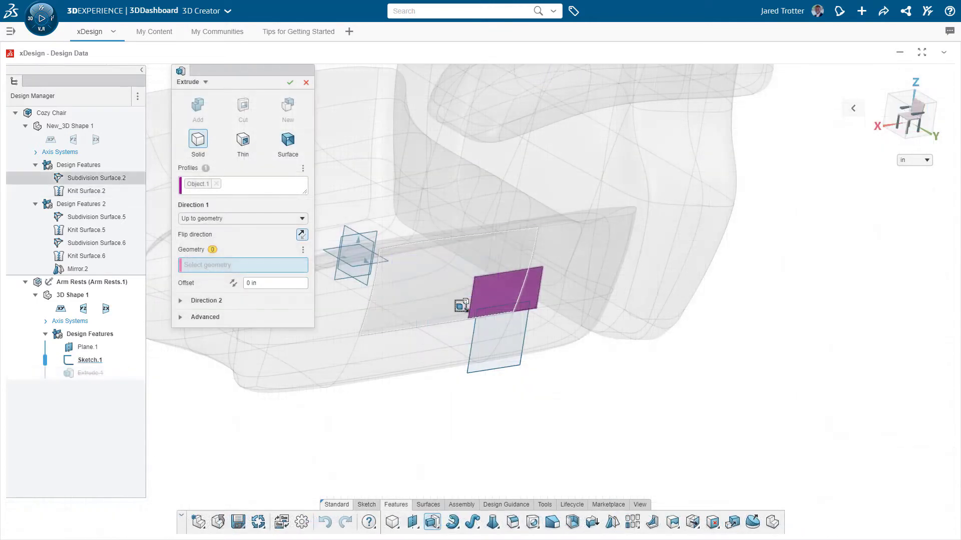
{"action": "left_click", "coordinate": [461, 306]}
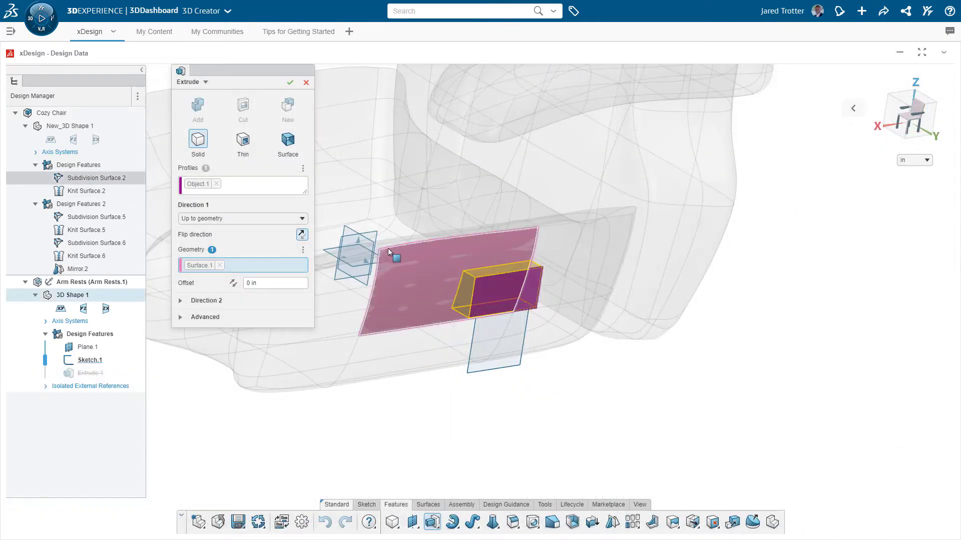
{"action": "left_click", "coordinate": [290, 83]}
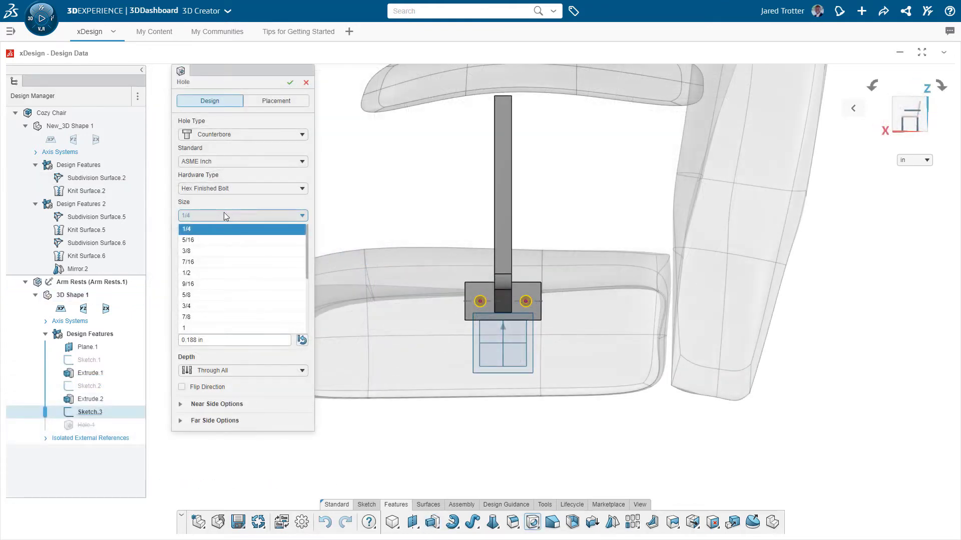
{"action": "left_click", "coordinate": [225, 251]}
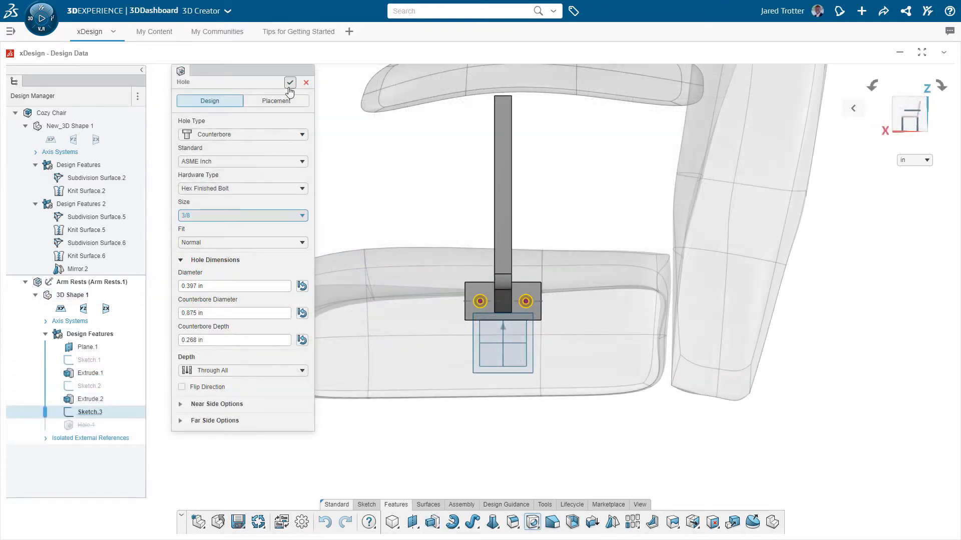
{"action": "mouse_move", "coordinate": [343, 136]}
{"action": "middle_mouse_down"}
{"action": "mouse_move", "coordinate": [336, 127]}
{"action": "mouse_move", "coordinate": [391, 158]}
{"action": "middle_mouse_up"}
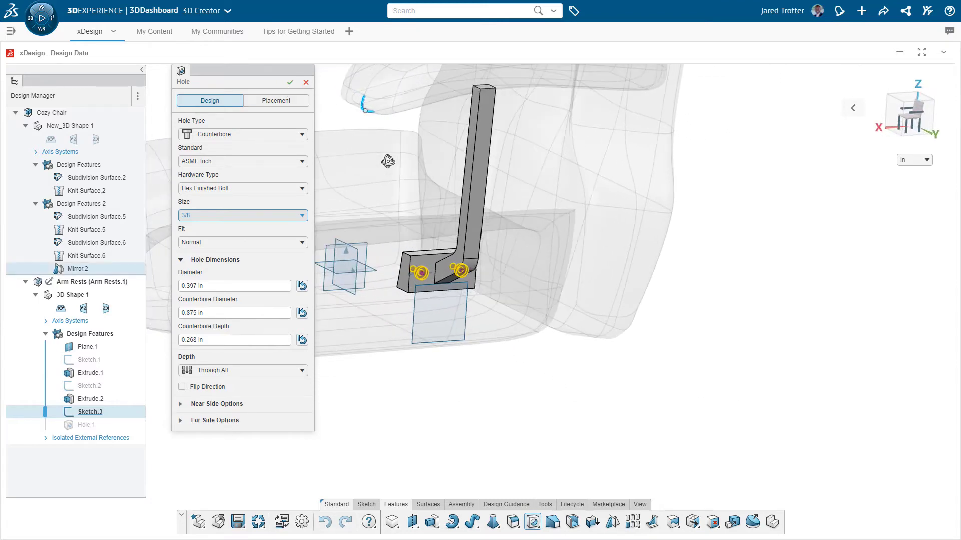
- Finish the bracket holes, then insert the M8 X 1.25 X 50 LONG bolt found by searching 'm8 x 1.25'
{"action": "left_click", "coordinate": [289, 83]}
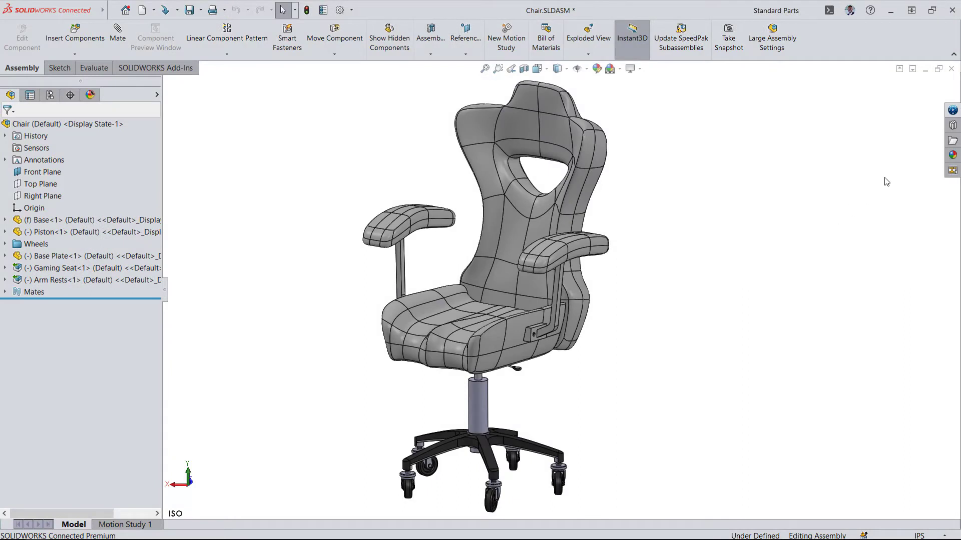
{"action": "left_click", "coordinate": [951, 111]}
{"action": "left_click", "coordinate": [912, 109]}
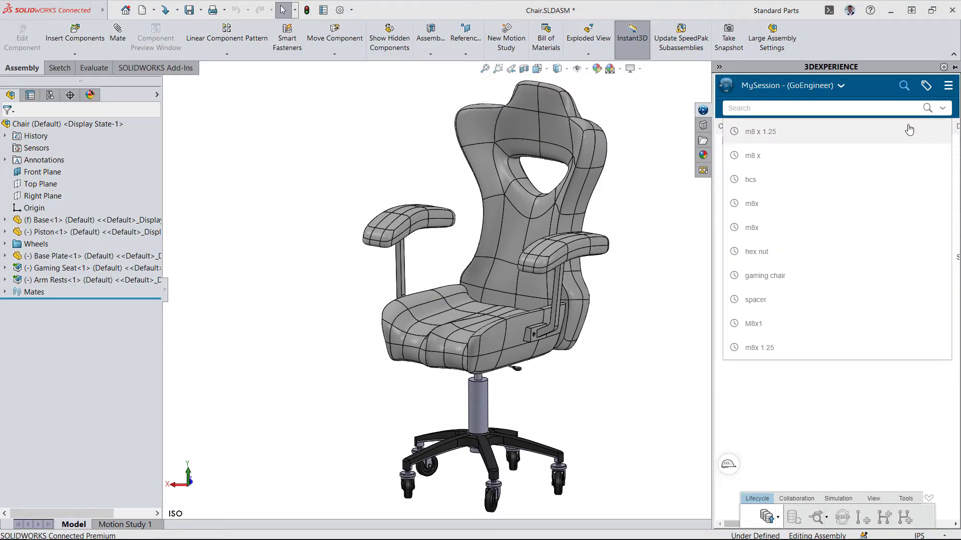
{"action": "left_click", "coordinate": [909, 130]}
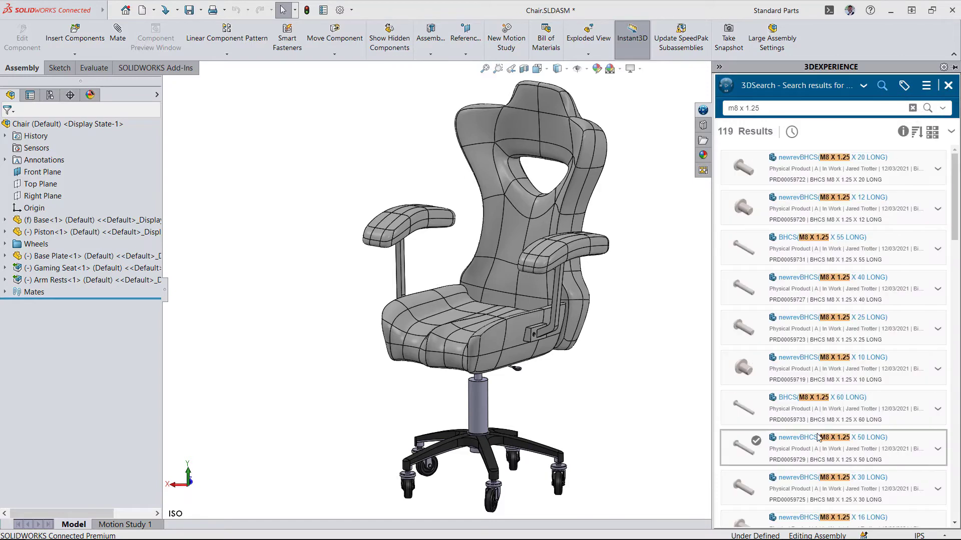
{"action": "left_click_drag", "start_coordinate": [815, 449], "coordinate": [621, 357]}
{"action": "scroll", "coordinate": [618, 369], "scroll_direction": "up", "scroll_amount": 8}
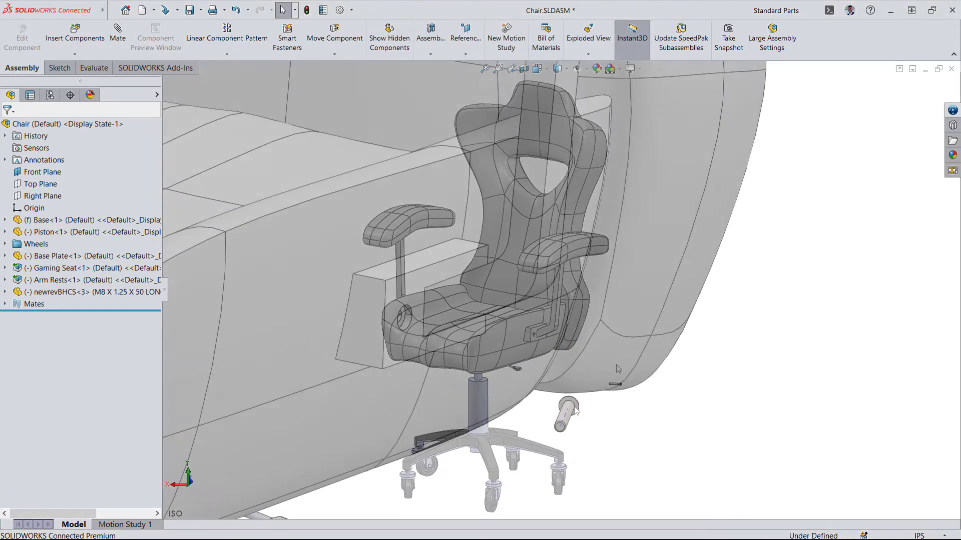
- Seat the bolt in the bracket hole and group the four newrevBHCS bolts into a 'Hardware' folder
{"action": "left_click_drag", "start_coordinate": [425, 325], "coordinate": [403, 321]}
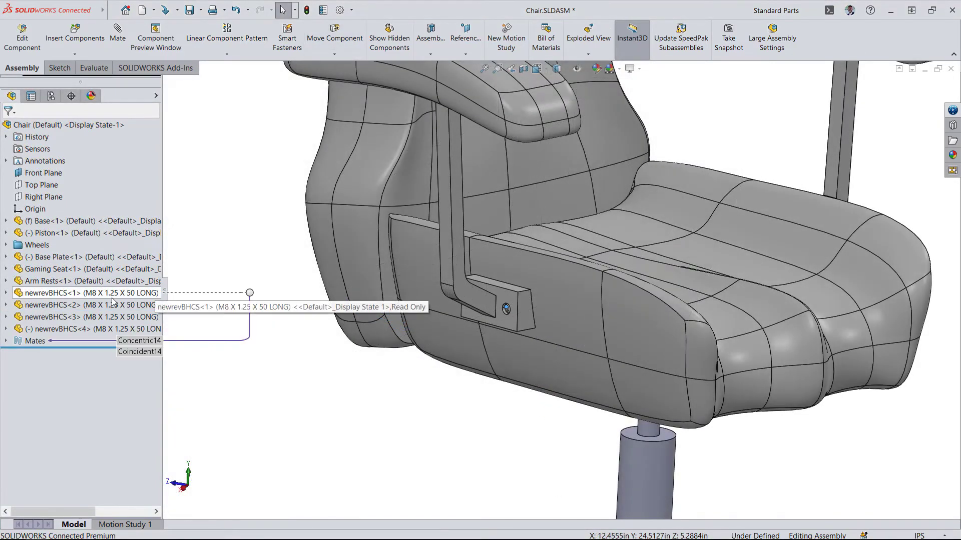
{"action": "left_click", "coordinate": [98, 293]}
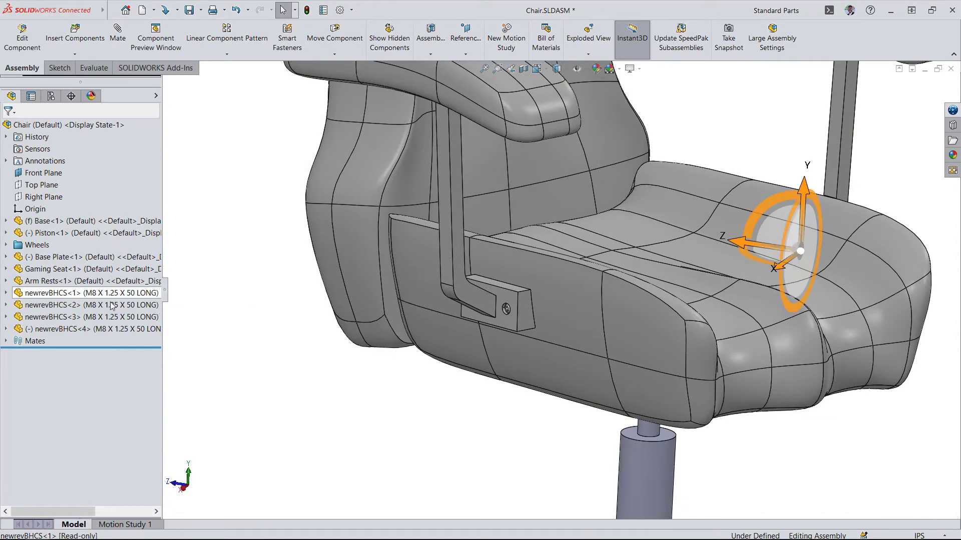
{"action": "left_click", "coordinate": [110, 328], "text": "shift"}
{"action": "right_click", "coordinate": [110, 327]}
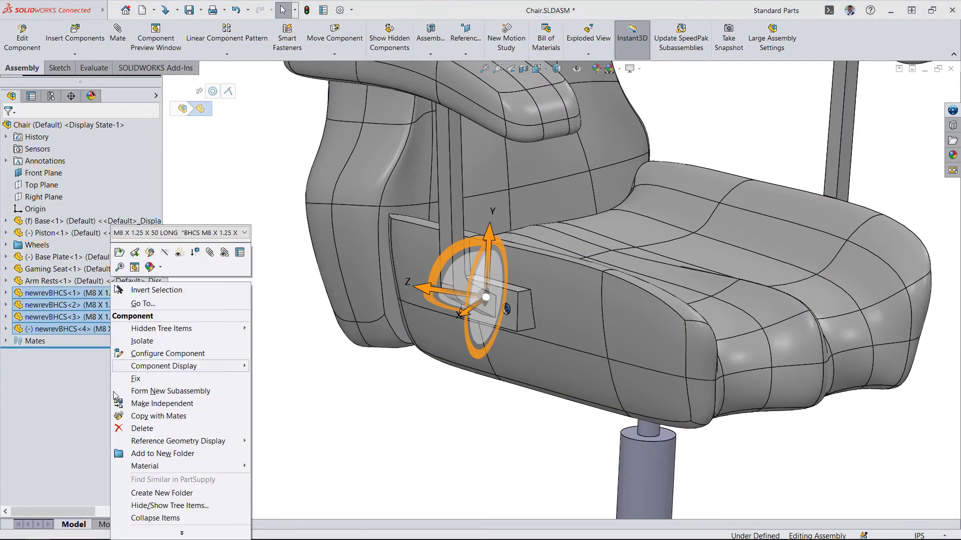
{"action": "left_click", "coordinate": [121, 452]}
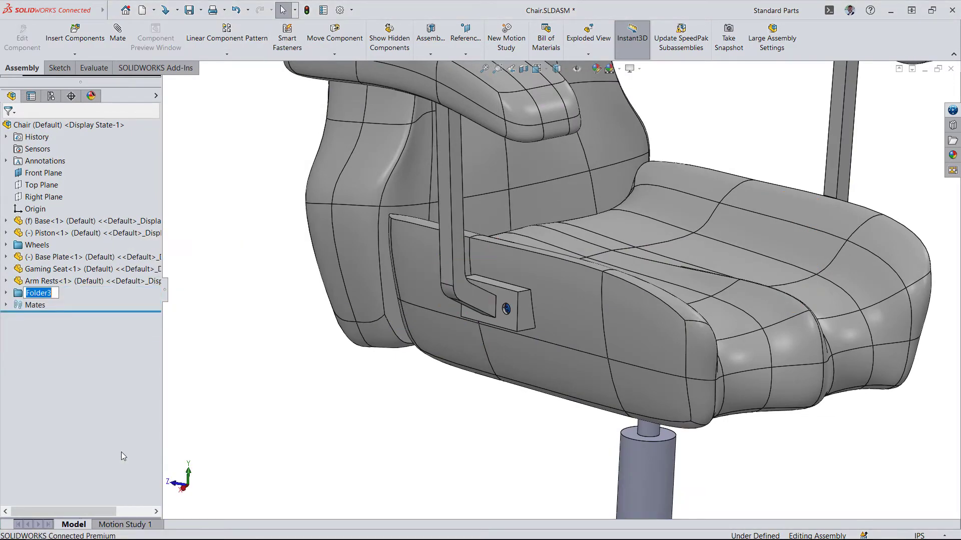
{"action": "type", "text": "Hardware"}
{"action": "key", "text": "Return"}
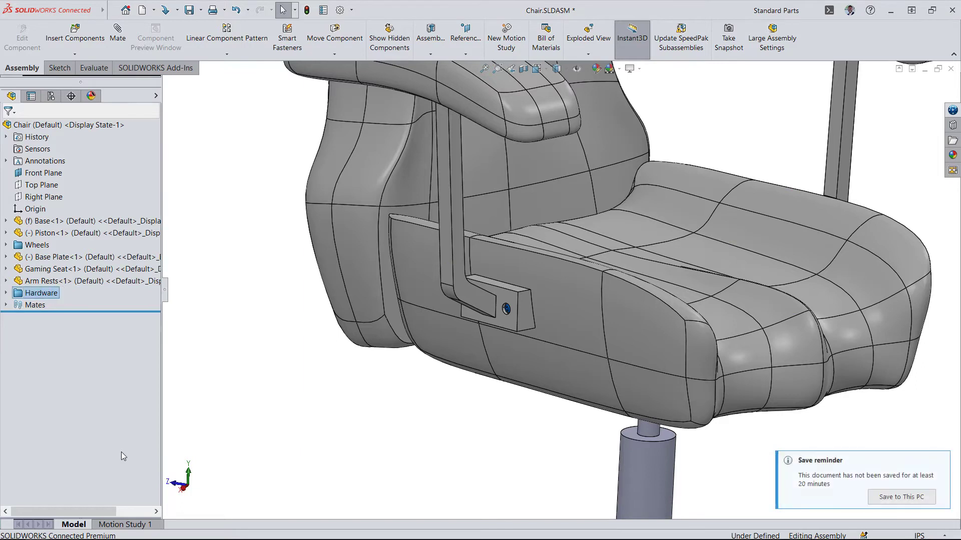
- Switch the collaborative space from Standard Parts to the designer's own space
{"action": "left_click", "coordinate": [952, 110]}
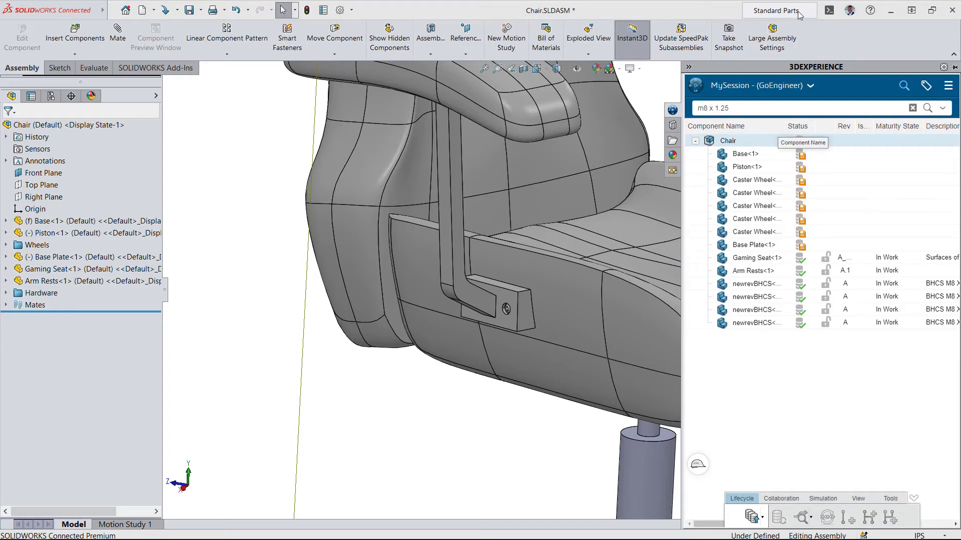
{"action": "left_click", "coordinate": [780, 11]}
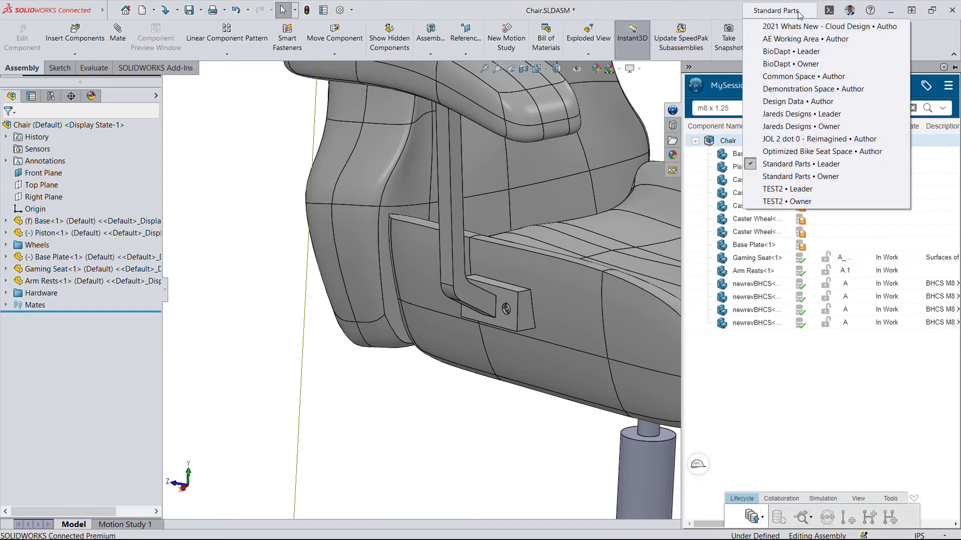
{"action": "left_click", "coordinate": [787, 117]}
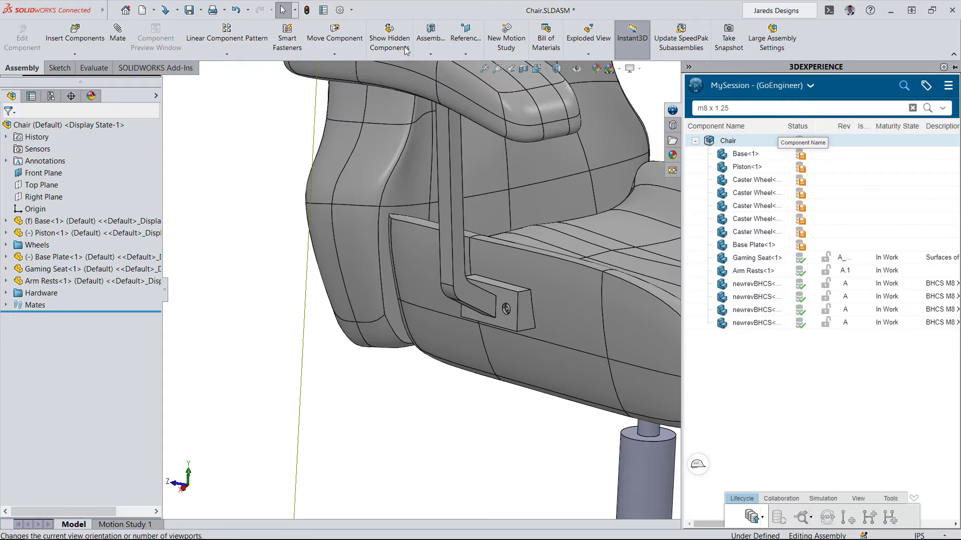
- Save the chair assembly and its parts to the platform, and check the bolts show In Work
{"action": "left_click", "coordinate": [194, 12]}
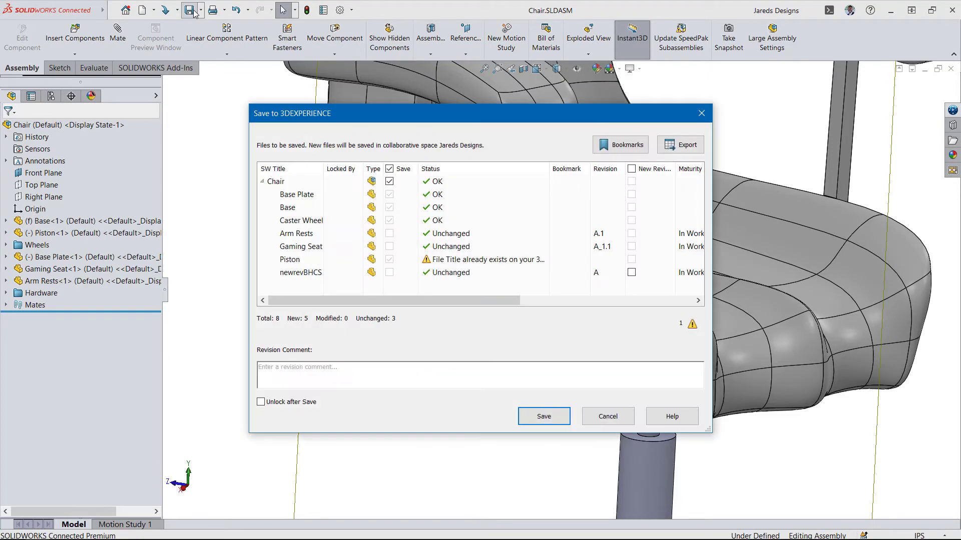
{"action": "left_click", "coordinate": [549, 426]}
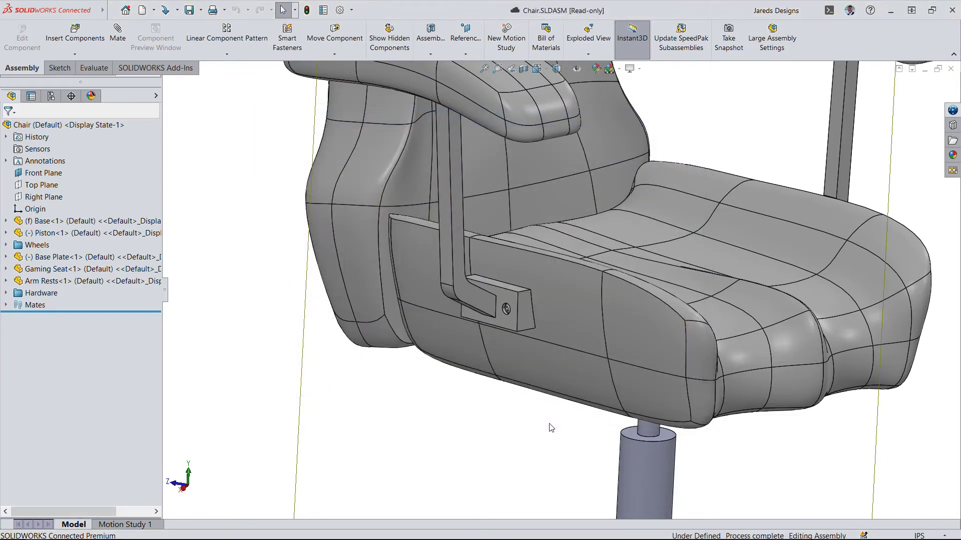
{"action": "left_click", "coordinate": [953, 111]}
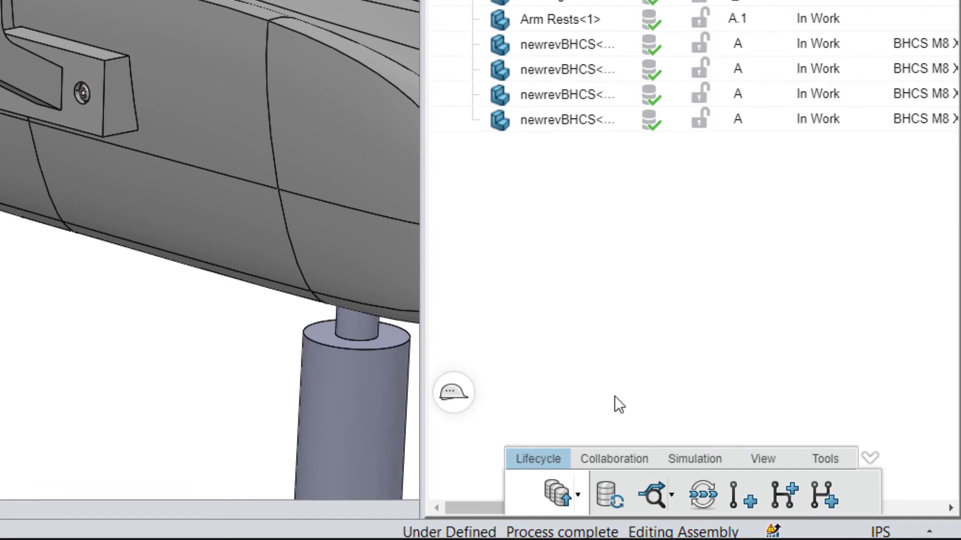
{"action": "left_click", "coordinate": [608, 463]}
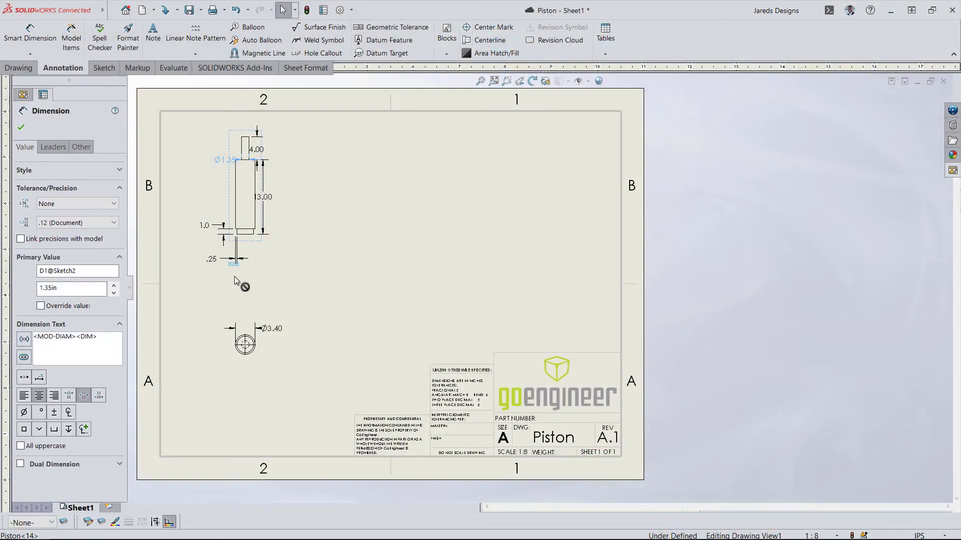
- Place the Ø1.35 diameter dimension below the circular end view, then bring up the Piston drawing's save options
{"action": "left_click_drag", "start_coordinate": [235, 293], "coordinate": [248, 346]}
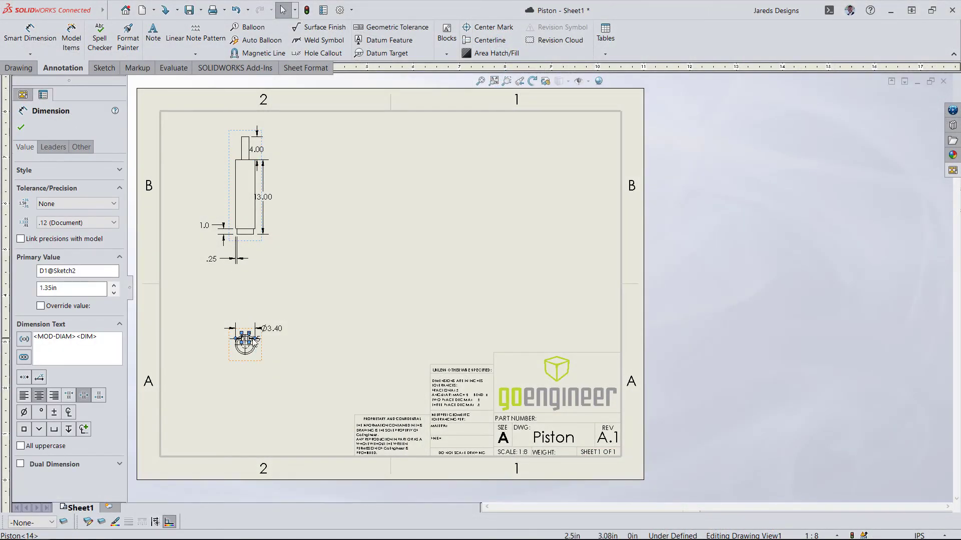
{"action": "scroll", "coordinate": [259, 341], "scroll_direction": "down", "scroll_amount": 2}
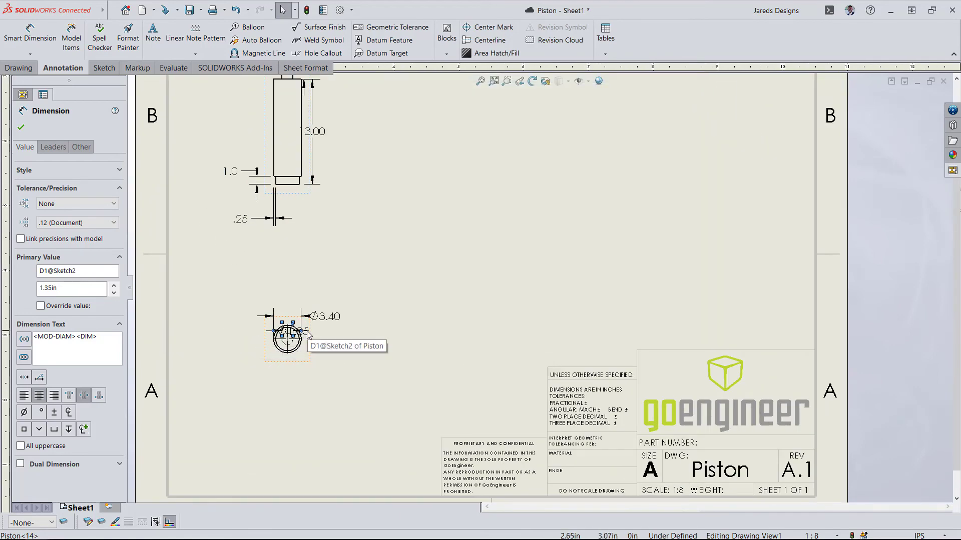
{"action": "left_click_drag", "start_coordinate": [309, 346], "coordinate": [341, 367]}
{"action": "left_click", "coordinate": [377, 360]}
{"action": "left_click", "coordinate": [952, 111]}
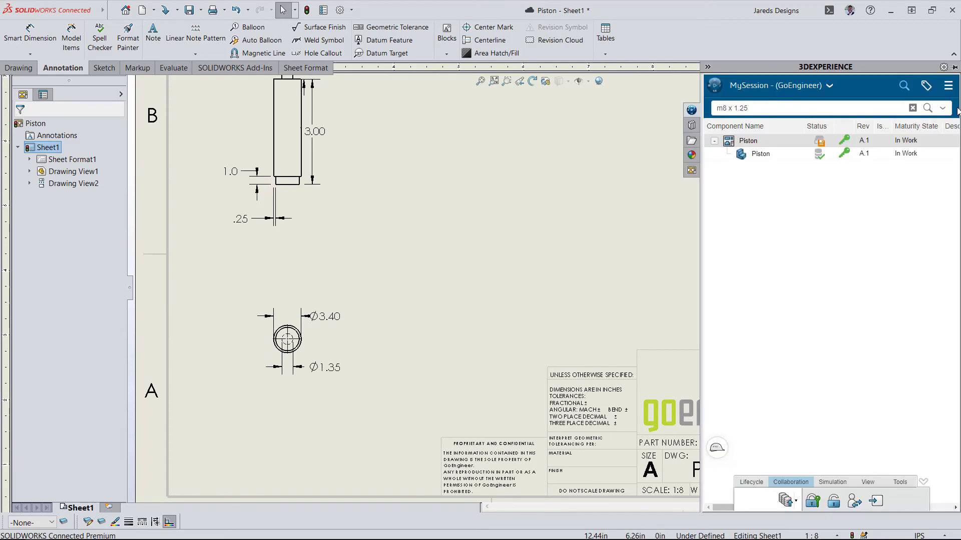
{"action": "right_click", "coordinate": [782, 141]}
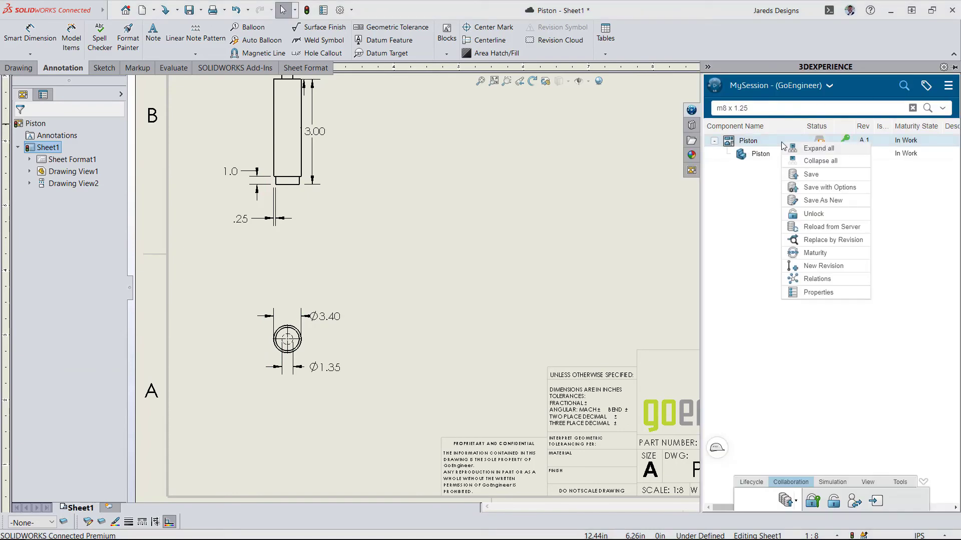
- Save the updated Piston drawing to the 3DEXPERIENCE platform from its context menu
{"action": "left_click", "coordinate": [802, 181]}
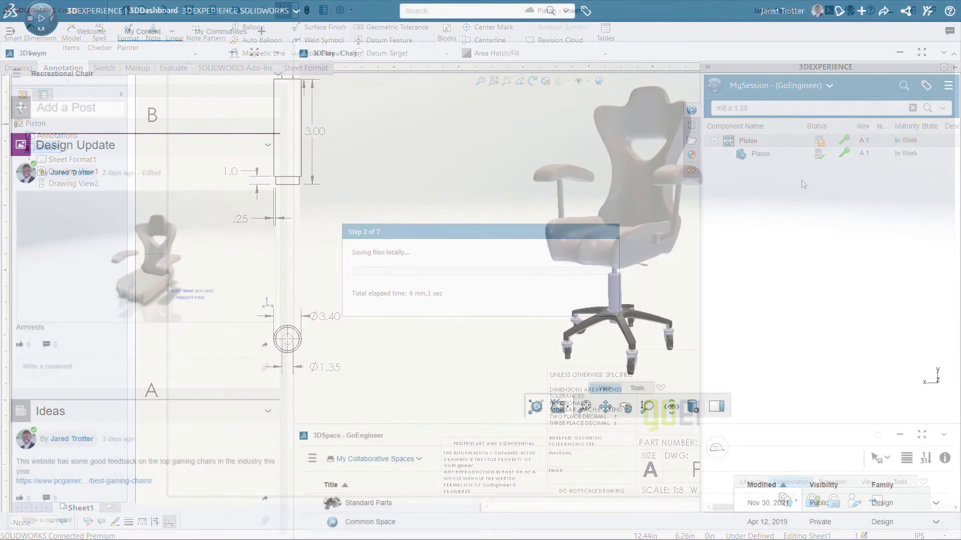